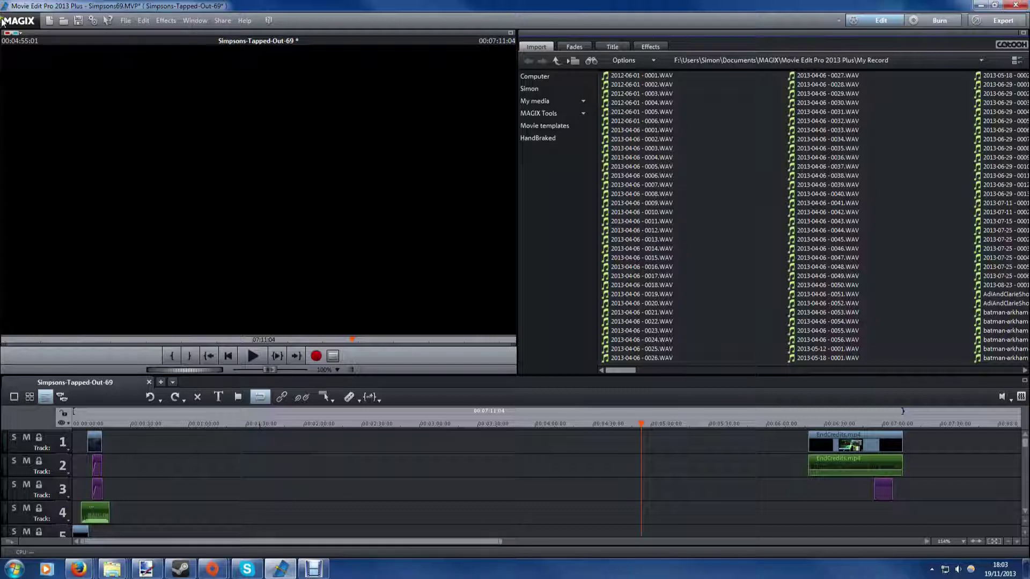
pyautogui.click(382, 422)
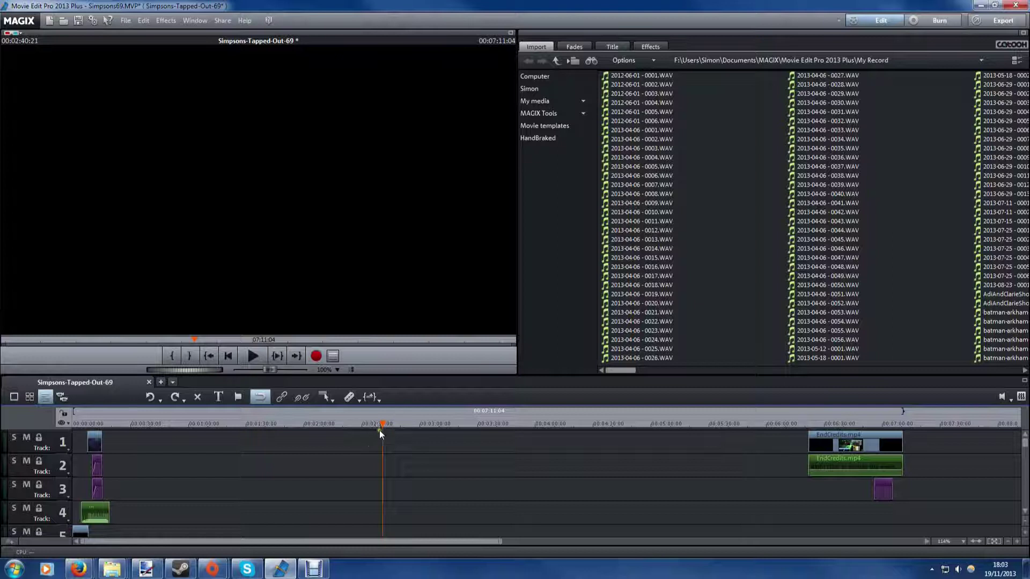
pyautogui.moveTo(382, 423); pyautogui.dragTo(95, 462)
pyautogui.moveTo(542, 464); pyautogui.dragTo(267, 496)
pyautogui.moveTo(272, 423)
pyautogui.mouseDown()
pyautogui.moveTo(46, 436)
pyautogui.moveTo(877, 456)
pyautogui.moveTo(88, 441)
pyautogui.moveTo(884, 465)
pyautogui.moveTo(508, 469)
pyautogui.moveTo(519, 478)
pyautogui.mouseUp()
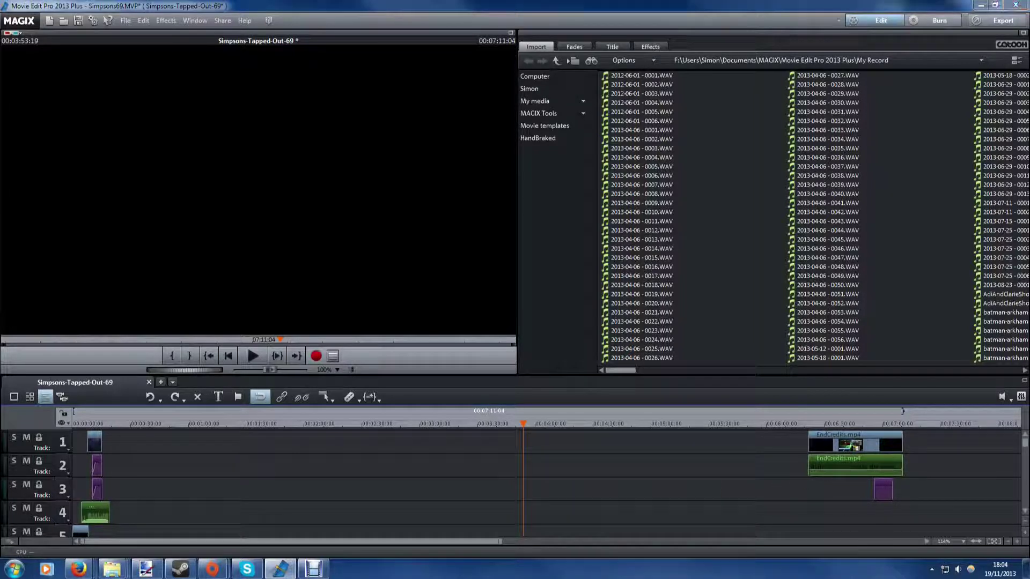
# Step: Move the EndCredits.mp4 video, its audio and the accompanying track 3 clip along the timeline so the project ends at about 15:42
pyautogui.moveTo(985, 343); pyautogui.dragTo(245, 506)
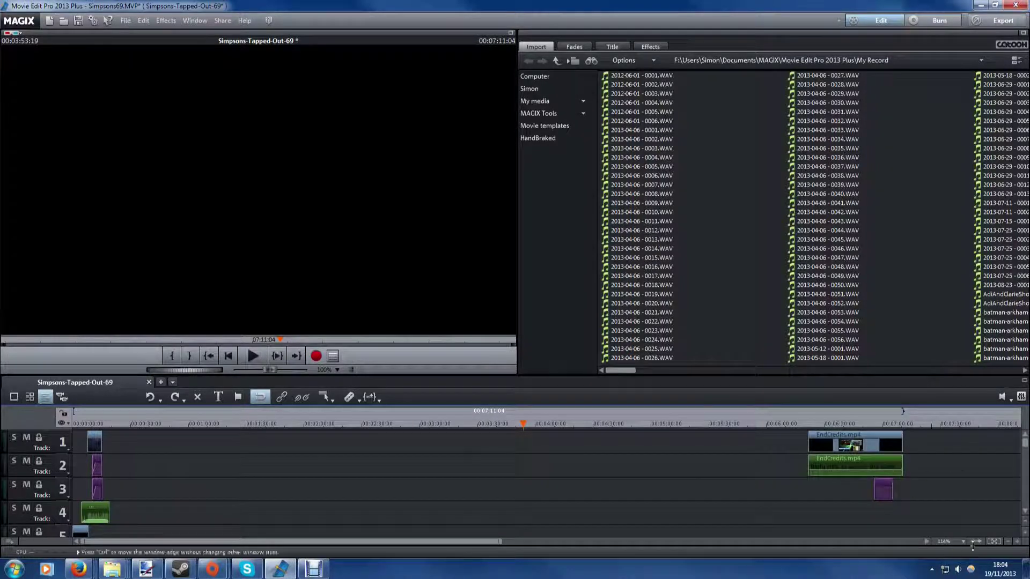
pyautogui.moveTo(916, 507); pyautogui.dragTo(885, 470)
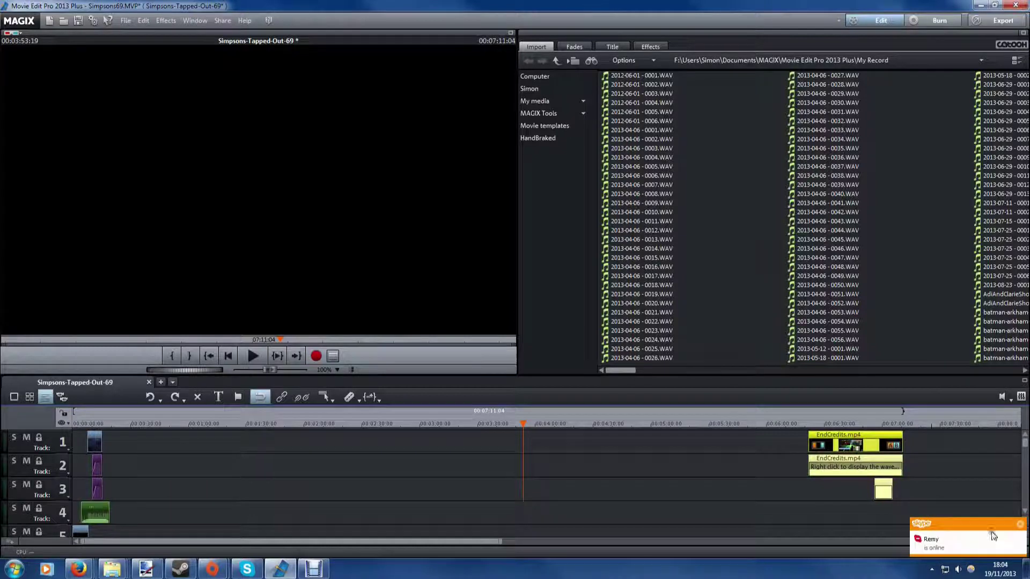
pyautogui.click(1008, 542)
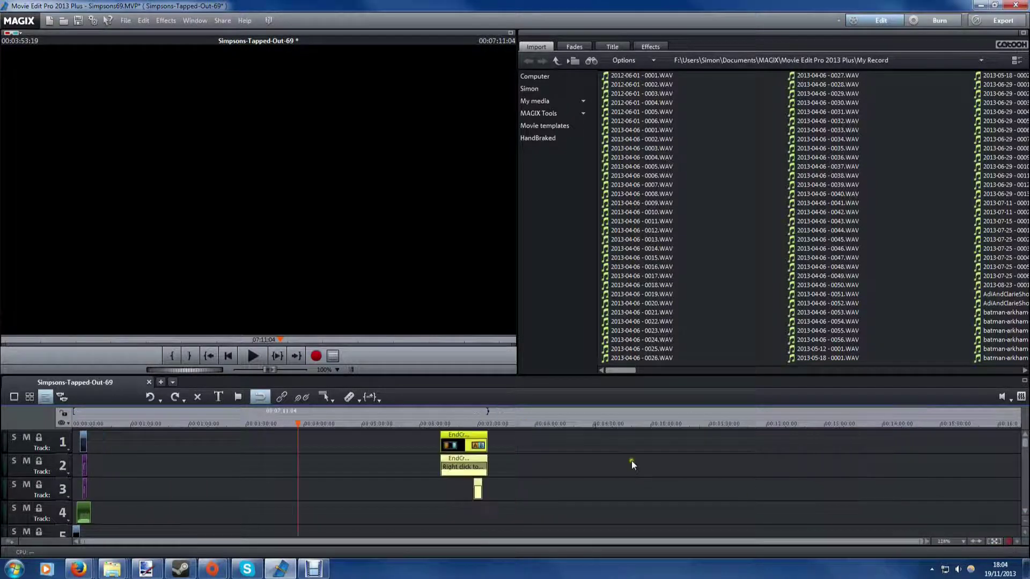
pyautogui.moveTo(453, 433); pyautogui.dragTo(951, 433)
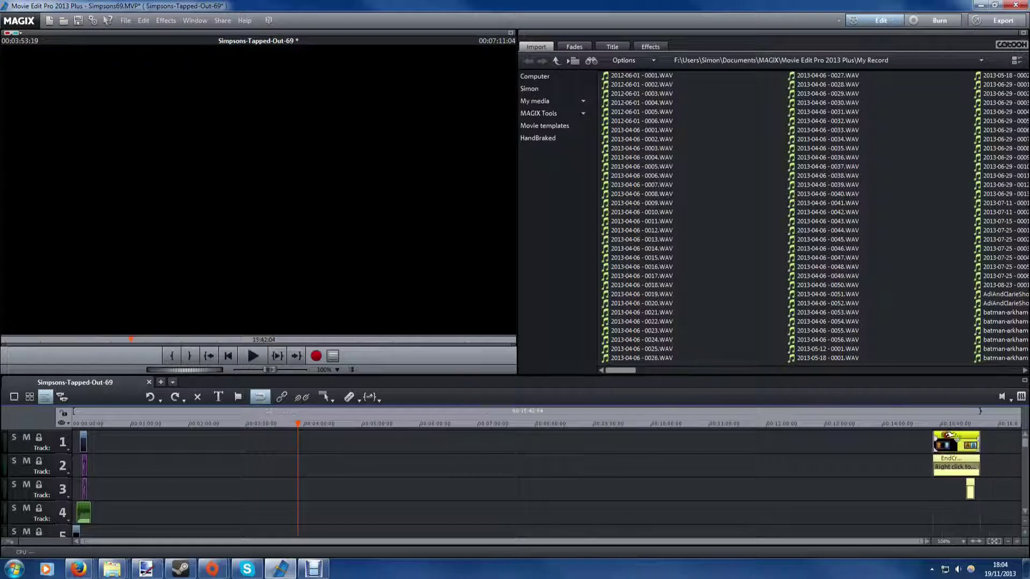
pyautogui.click(330, 533)
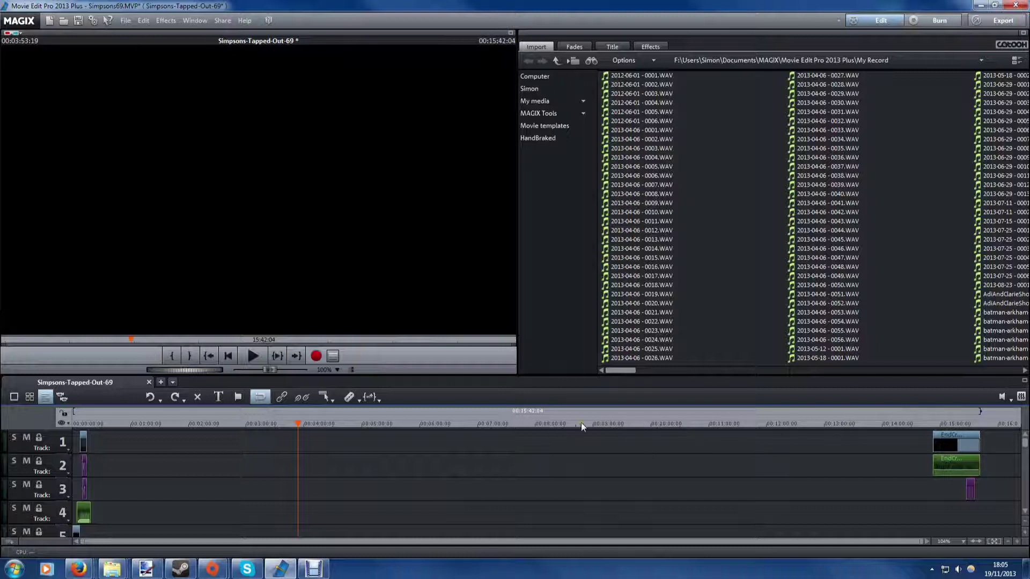
# Step: Place the gameplay recording HDPVR2_20131114_1729.ts on tracks 1 and 2, starting at about 00:01:26 between the intro and the end credits
pyautogui.click(1005, 541)
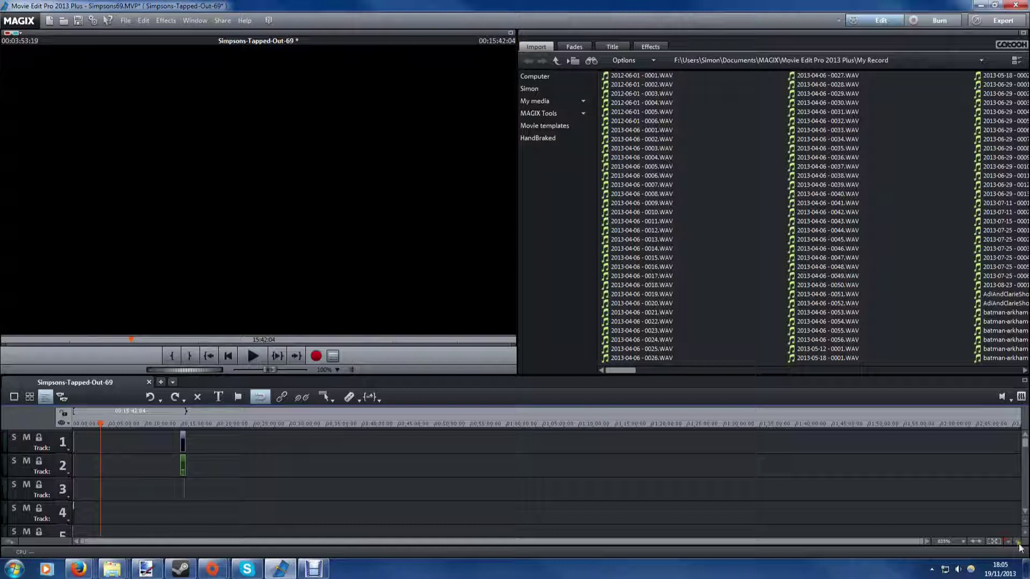
pyautogui.click(1015, 542)
pyautogui.click(1016, 542)
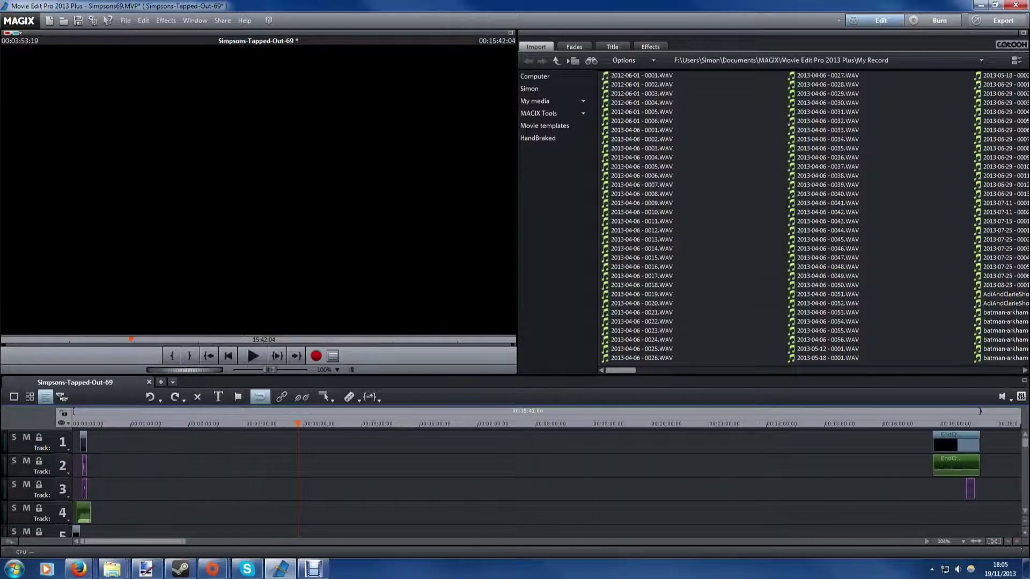
pyautogui.moveTo(1014, 241); pyautogui.dragTo(203, 445)
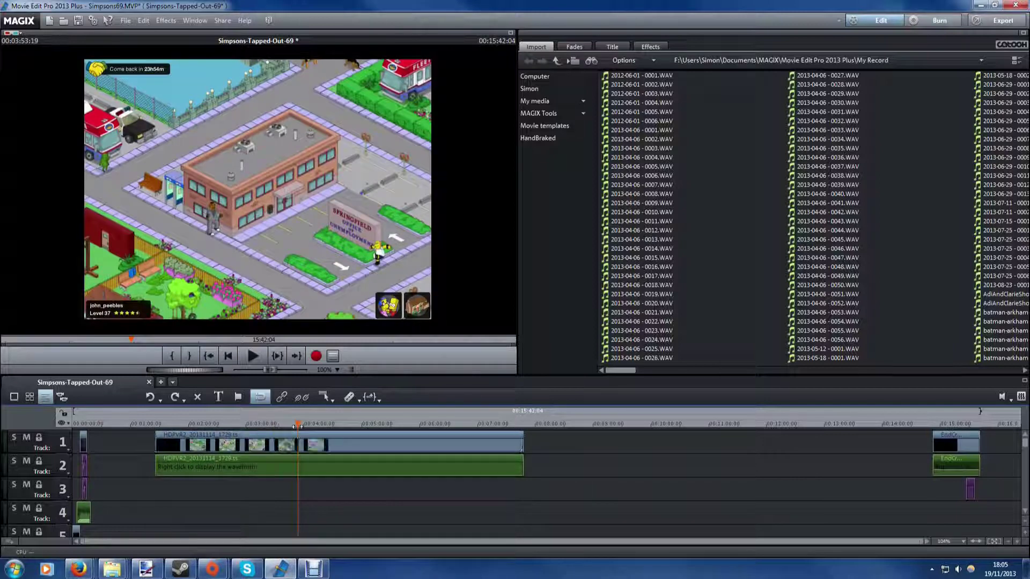
# Step: Place the commentary file simpsons37.wav on track 3, aligned with the start of the gameplay recording
pyautogui.moveTo(297, 424); pyautogui.dragTo(215, 429)
pyautogui.moveTo(599, 462); pyautogui.dragTo(202, 484)
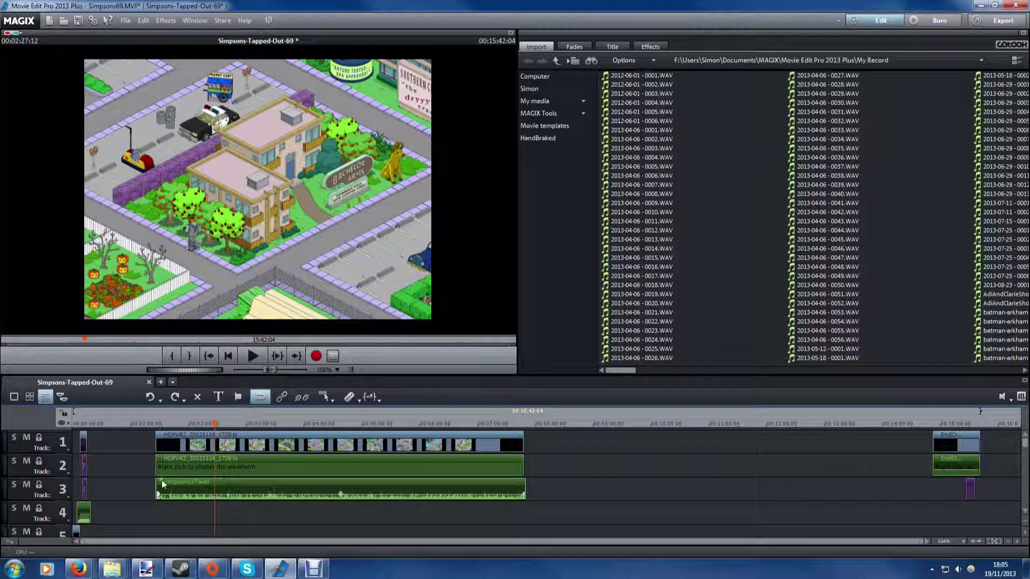
# Step: Lower the volume of the gameplay recording's audio on track 2 slightly
pyautogui.click(1017, 543)
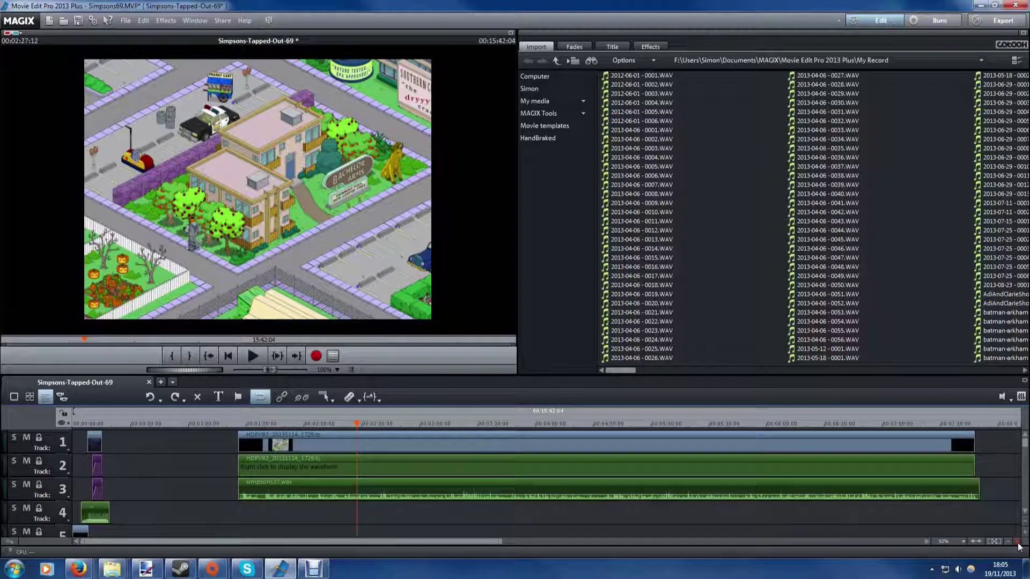
pyautogui.click(677, 465)
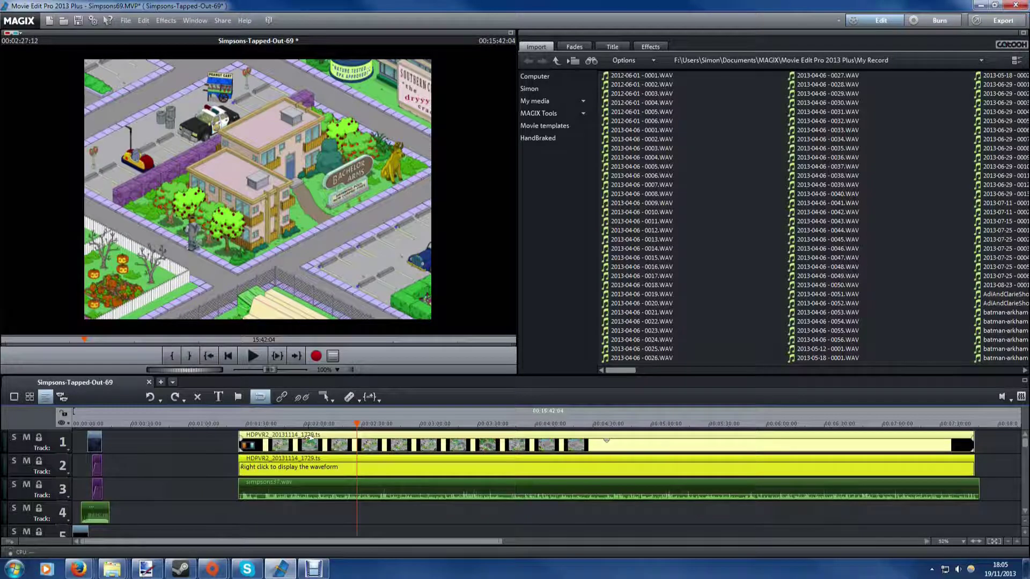
pyautogui.click(321, 438)
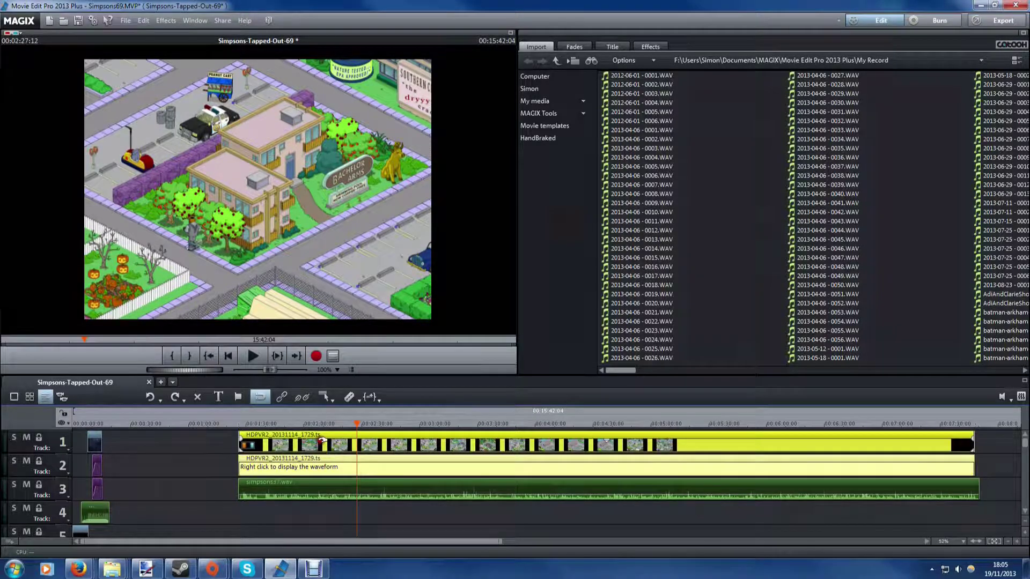
pyautogui.click(333, 462)
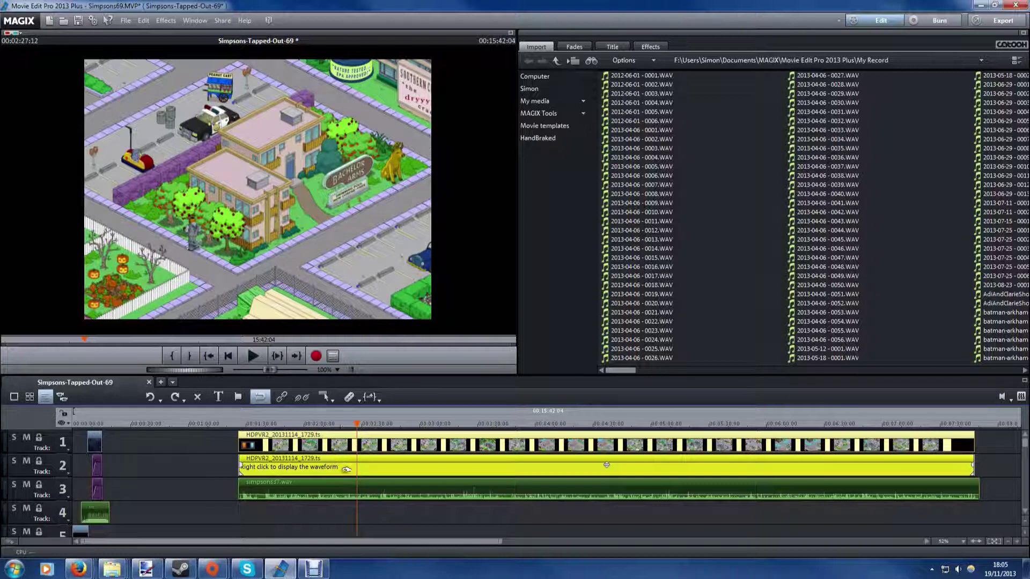
pyautogui.click(359, 490)
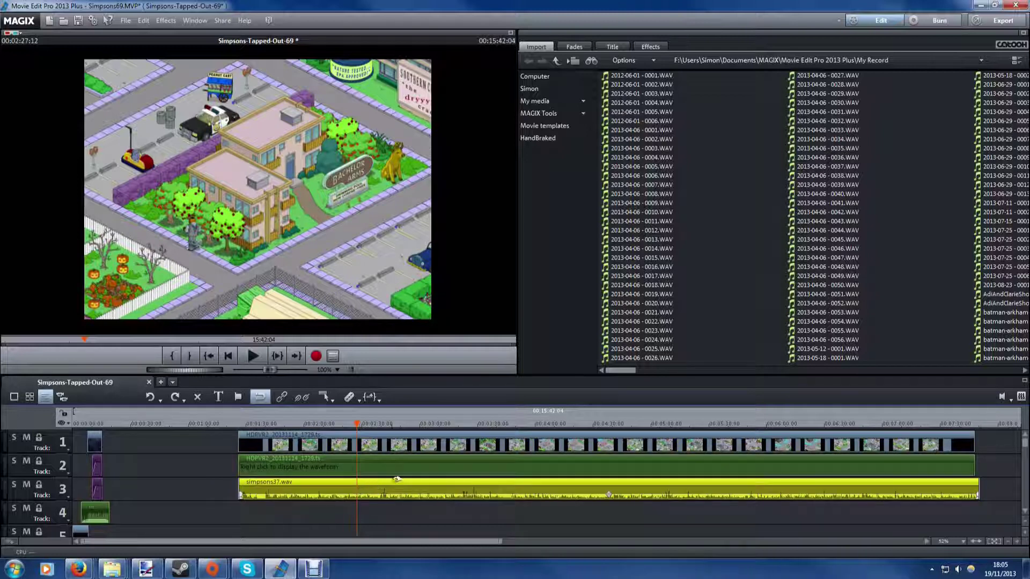
pyautogui.click(561, 467)
pyautogui.moveTo(604, 464); pyautogui.dragTo(605, 470)
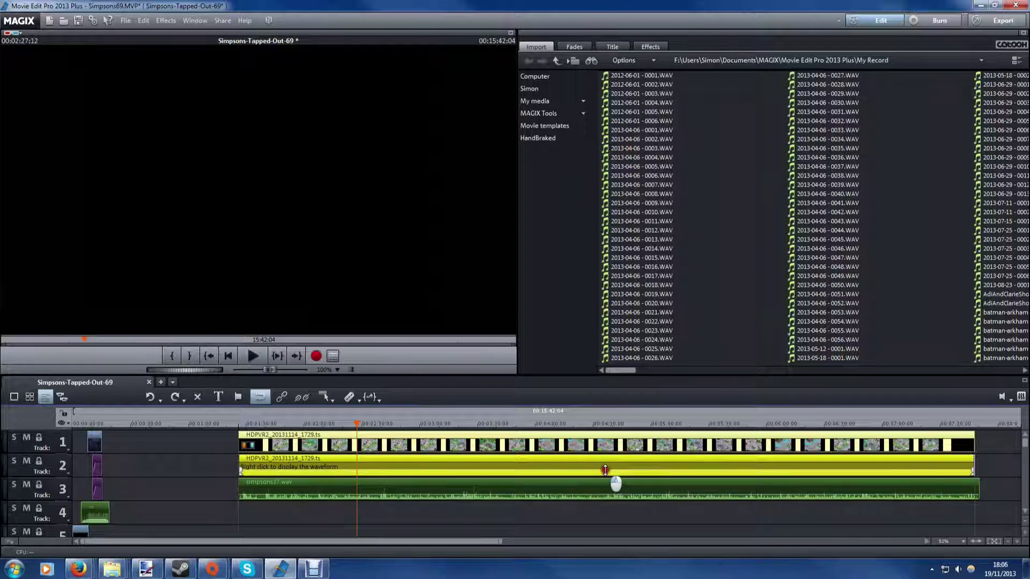
# Step: Enable DeClipper, DeNoiser and DeHisser in the audio cleaning settings of simpsons37.wav
pyautogui.doubleClick(490, 488)
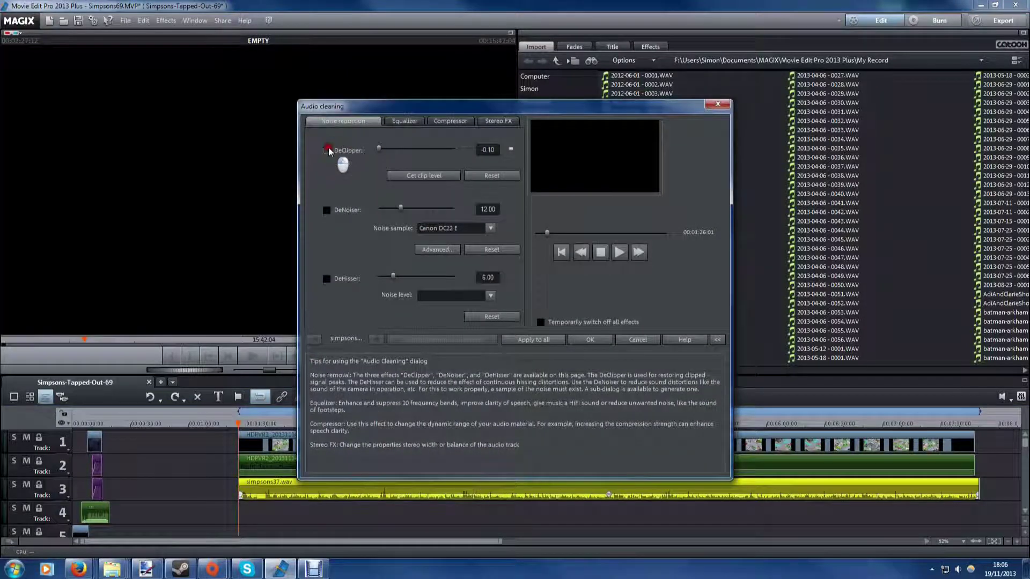
pyautogui.click(337, 151)
pyautogui.click(334, 209)
pyautogui.moveTo(534, 109); pyautogui.dragTo(642, 98)
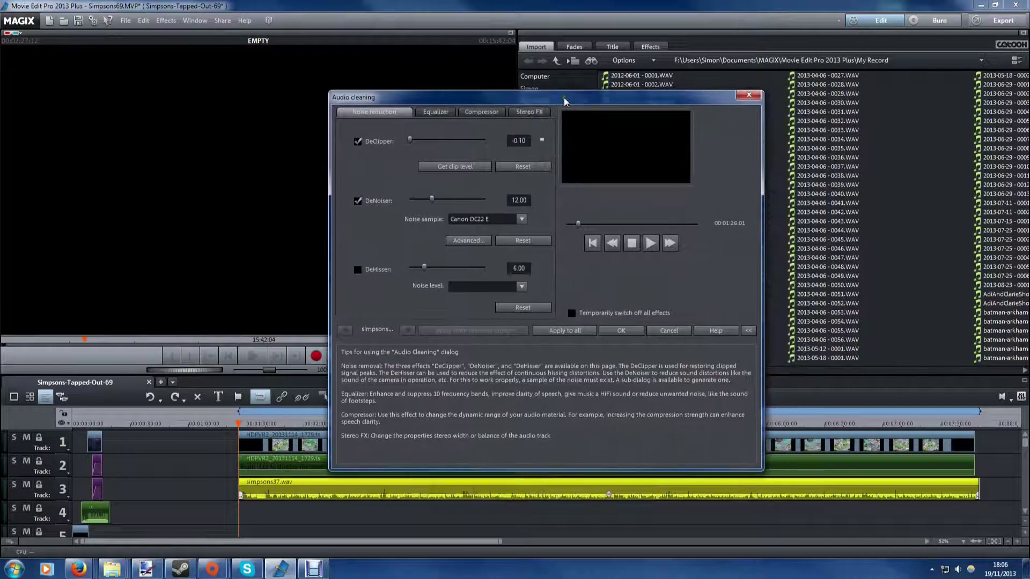
pyautogui.click(356, 269)
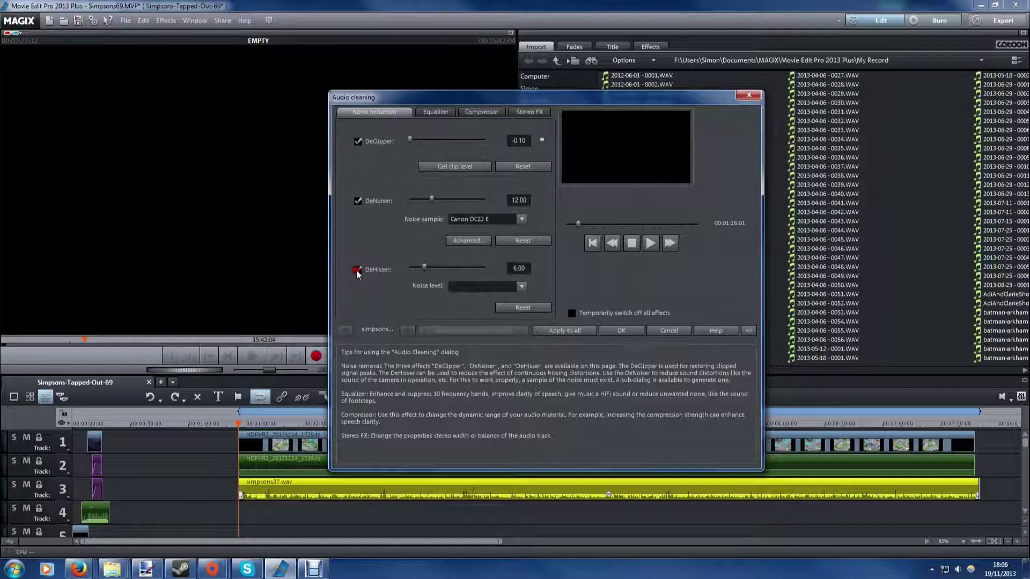
# Step: Add the compressor with the Speech largely compressed function to simpsons37.wav and apply the audio cleaning
pyautogui.click(481, 113)
pyautogui.click(452, 194)
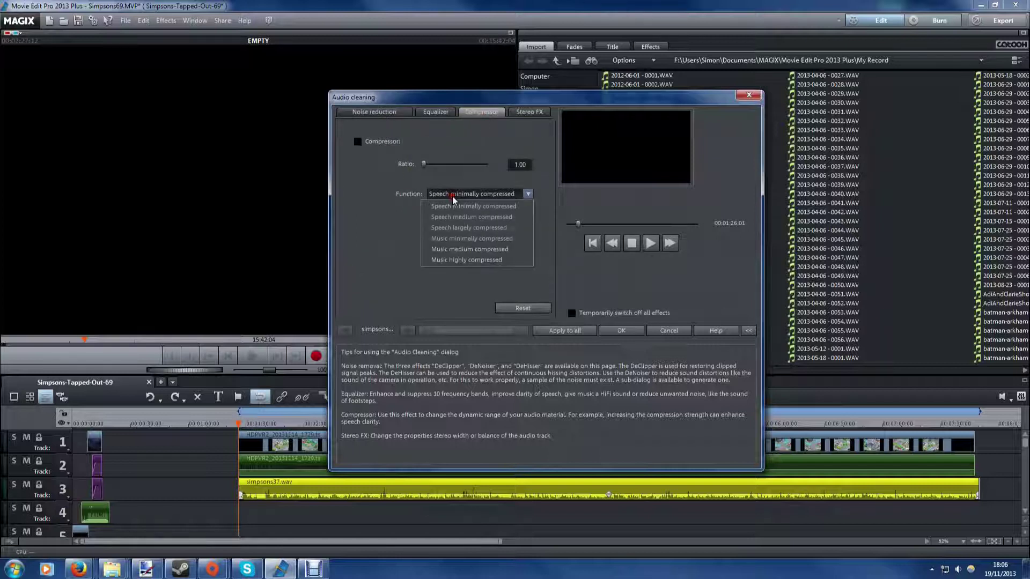
pyautogui.click(471, 228)
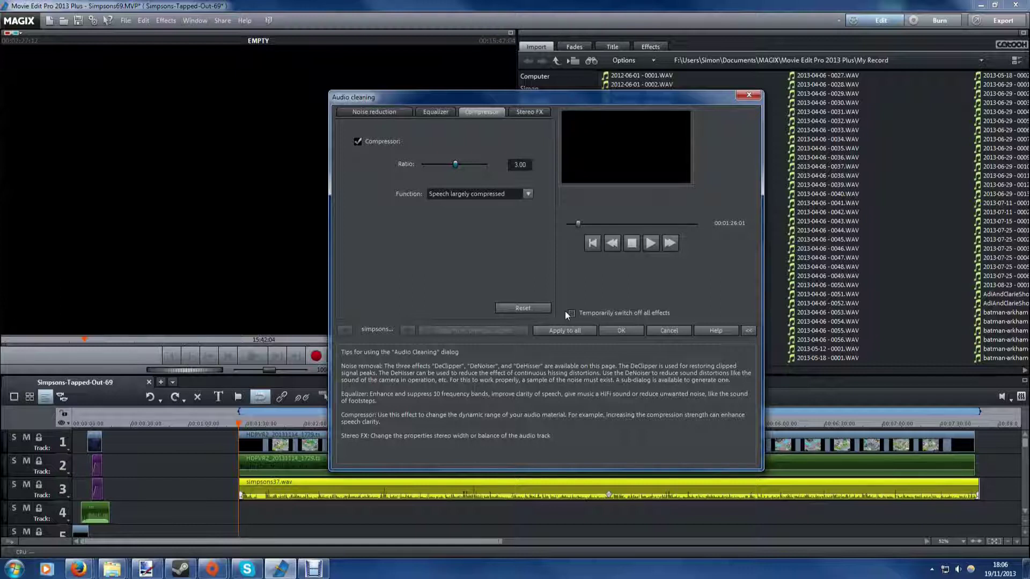
pyautogui.click(619, 329)
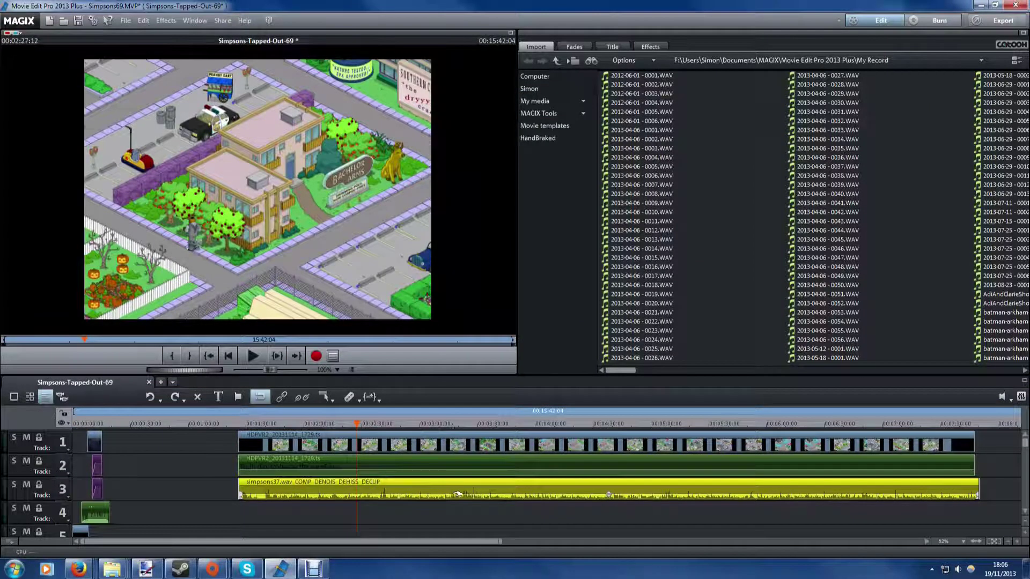
# Step: Set the volume of simpsons37.wav to +3 dB
pyautogui.rightClick(473, 498)
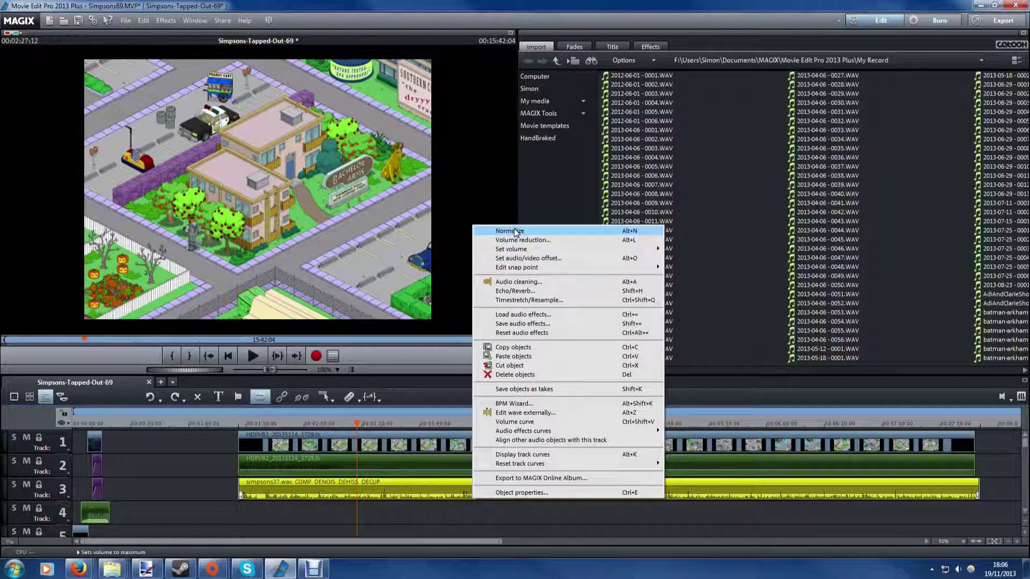
pyautogui.moveTo(547, 249)
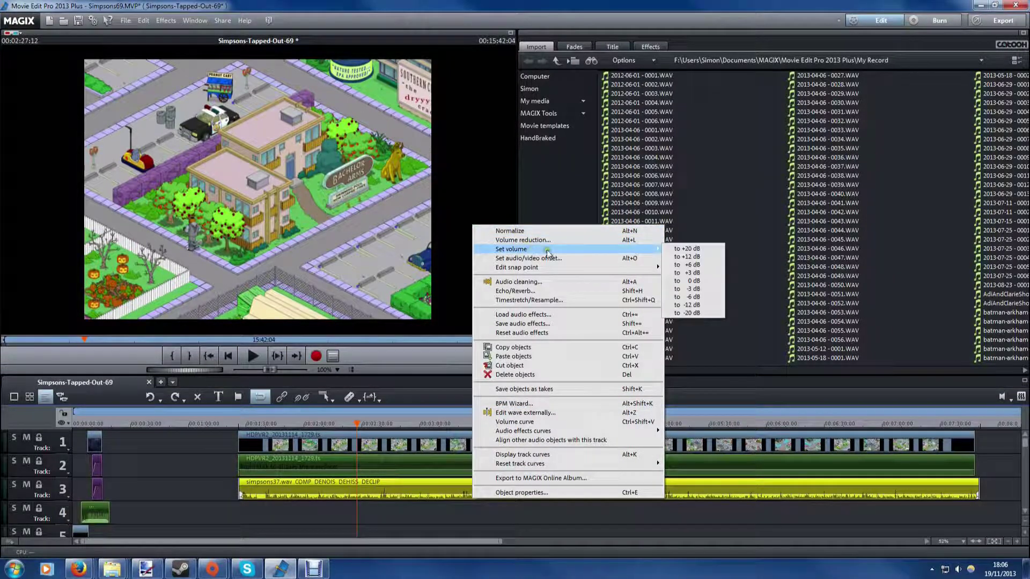
pyautogui.click(693, 273)
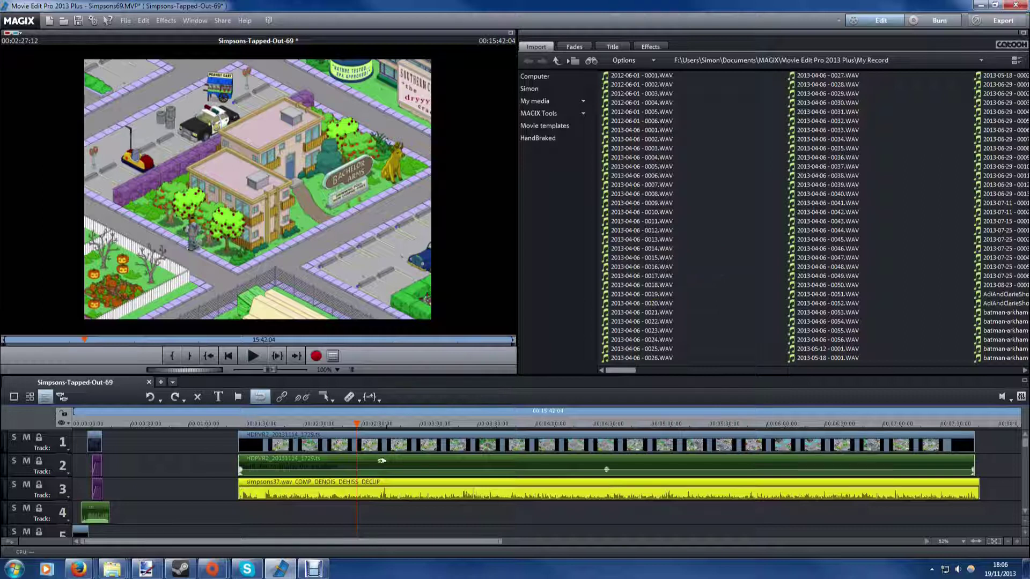
pyautogui.moveTo(356, 424); pyautogui.dragTo(363, 424)
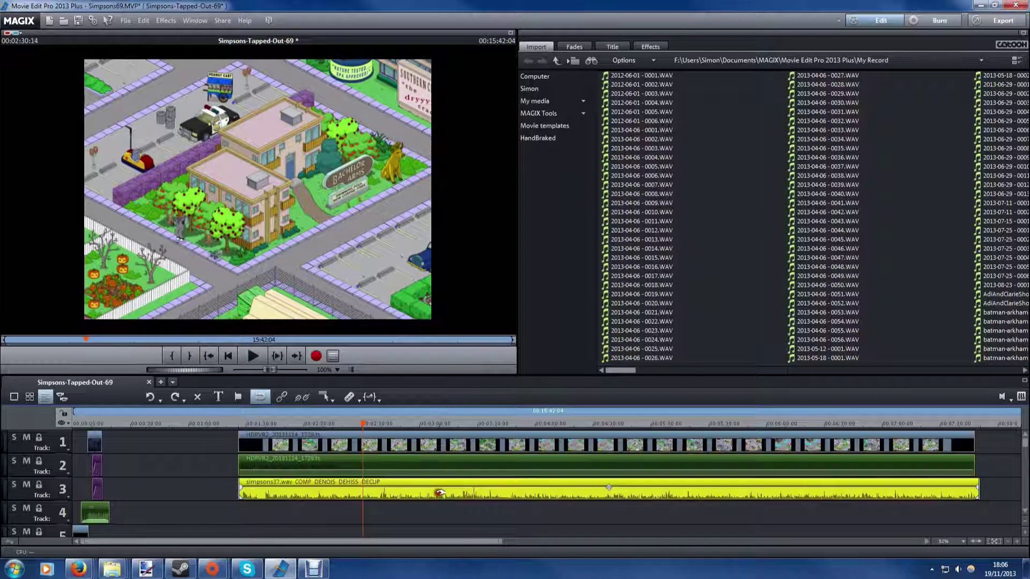
pyautogui.click(444, 462)
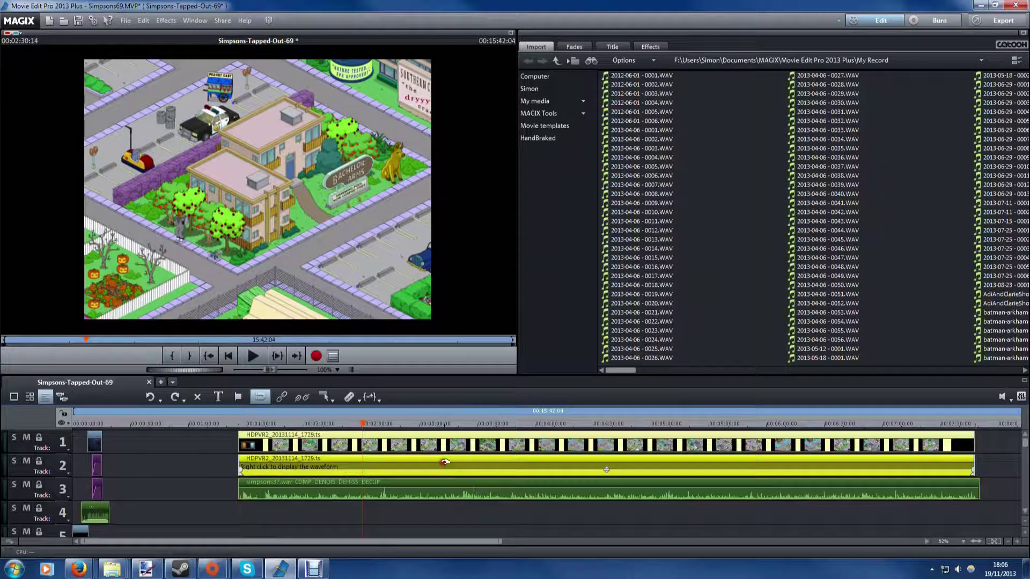
pyautogui.click(402, 491)
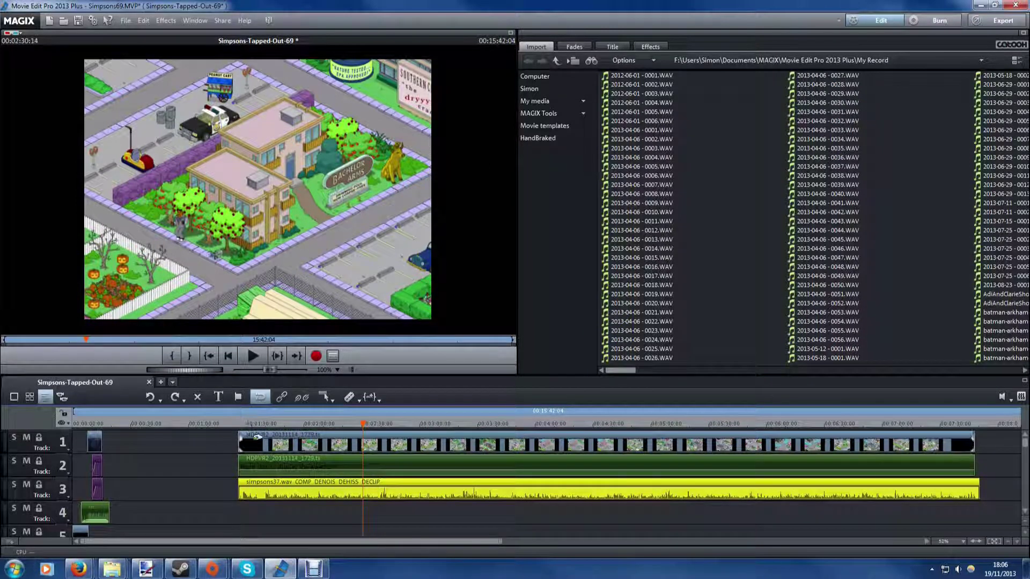
# Step: Split the gameplay video, its audio and simpsons37.wav together at 00:01:35:18, just before the commentary resumes after its opening lines
pyautogui.press('Up')
pyautogui.press('Up')
pyautogui.press('Up')
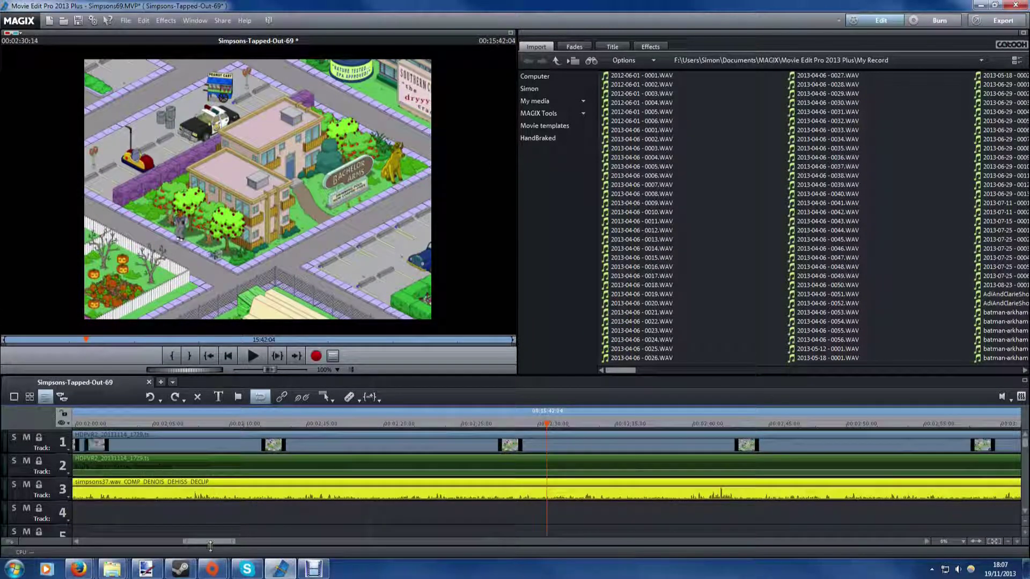
pyautogui.moveTo(211, 542); pyautogui.dragTo(167, 545)
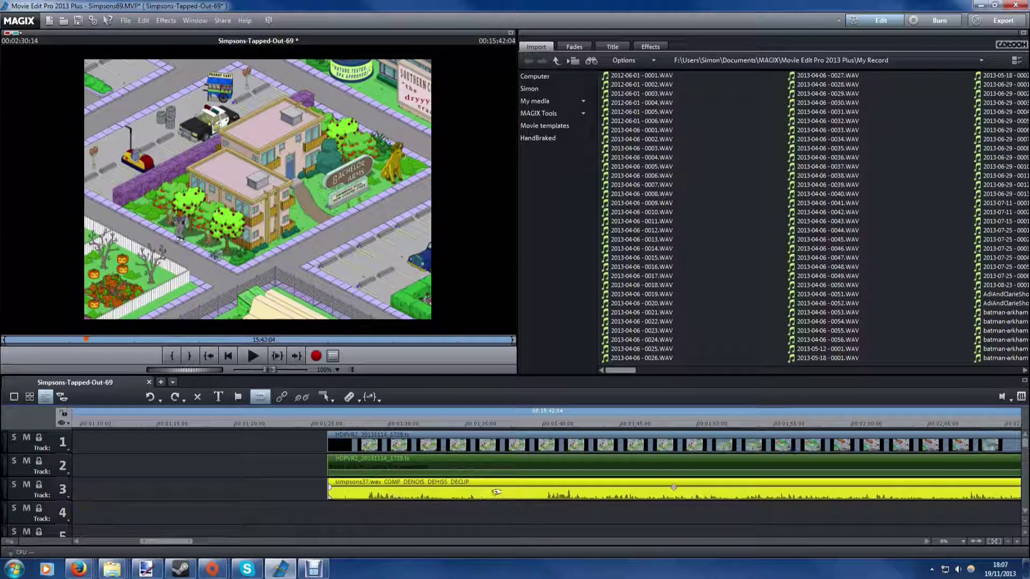
pyautogui.click(486, 424)
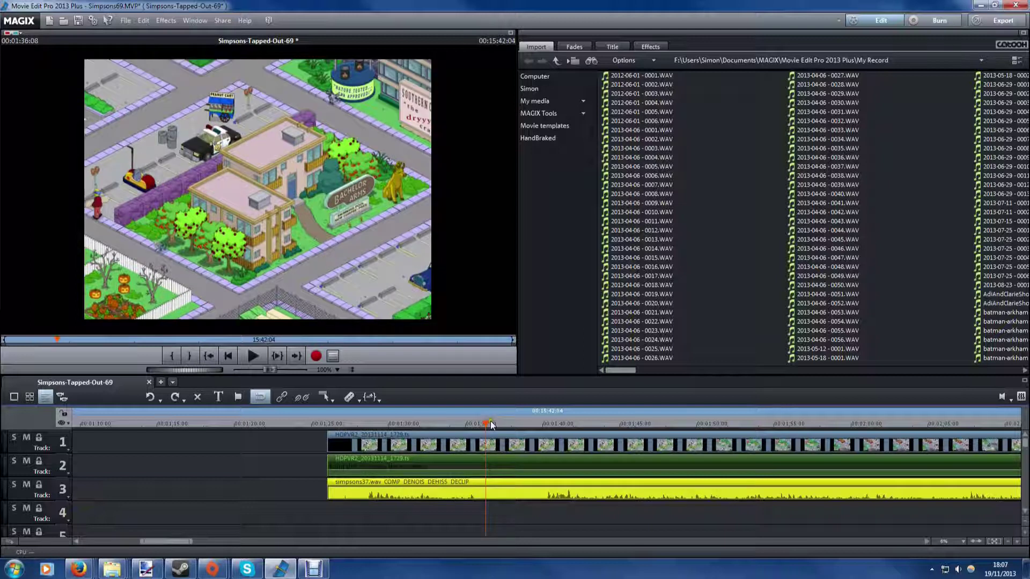
pyautogui.click(368, 423)
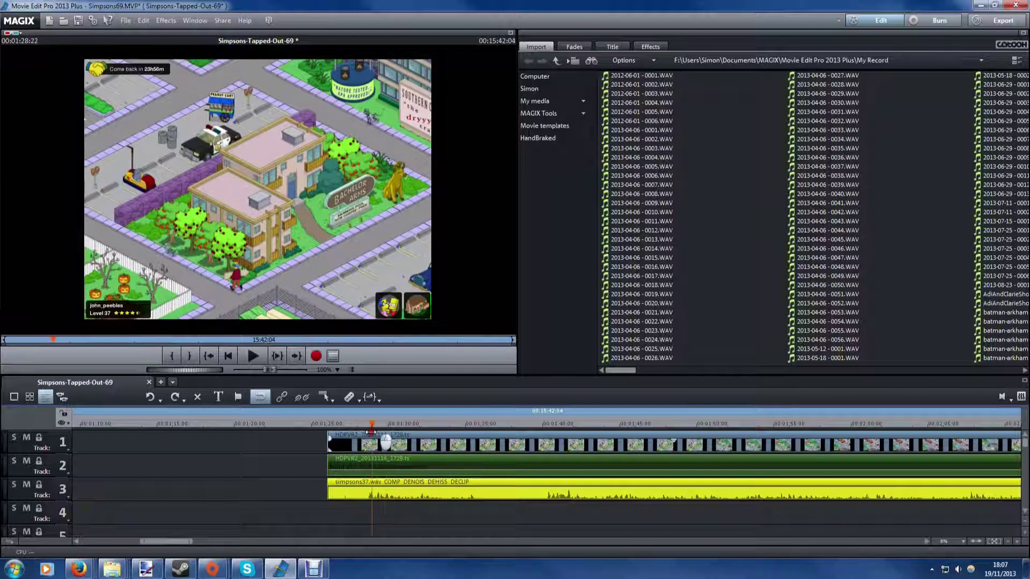
pyautogui.moveTo(369, 432); pyautogui.dragTo(490, 446)
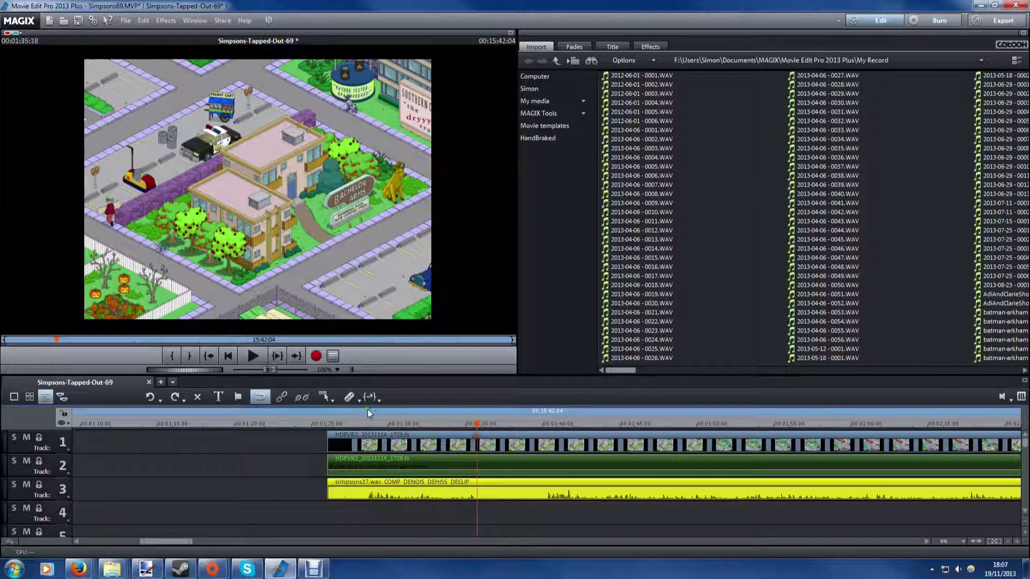
pyautogui.click(397, 448)
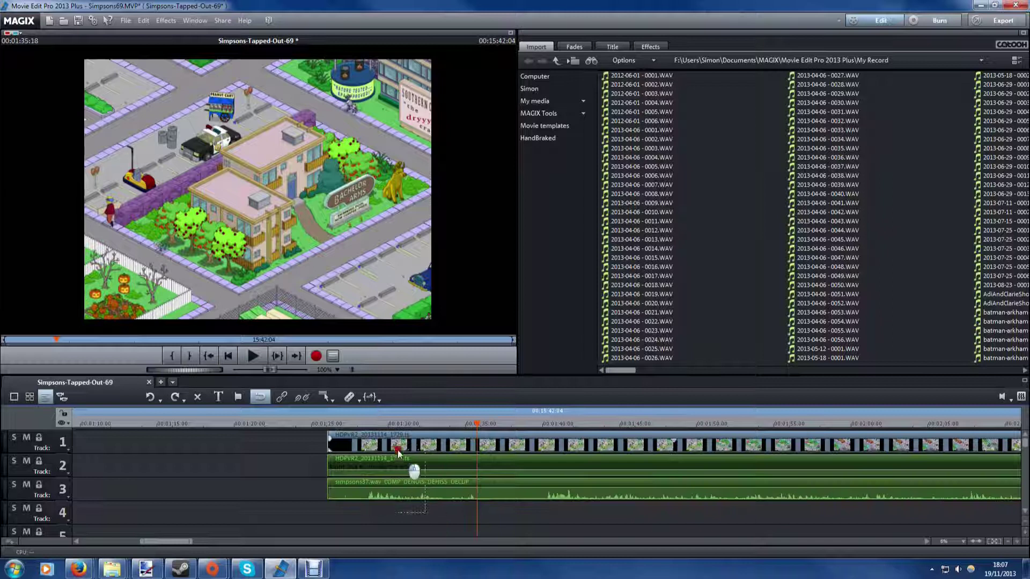
pyautogui.click(349, 397)
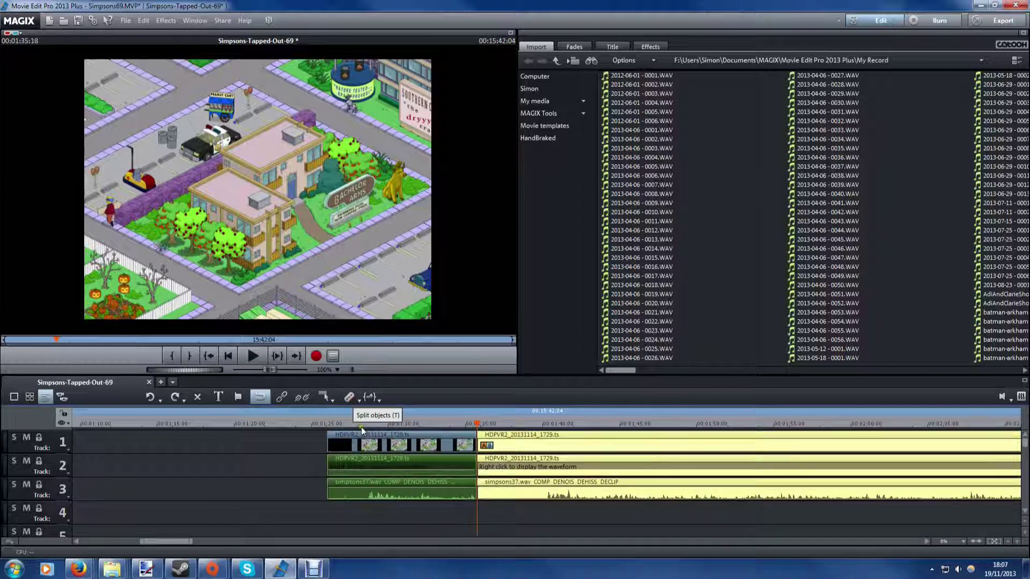
# Step: Split the video, audio and commentary at 00:01:28:14 and delete the short leading piece before the speech starts
pyautogui.click(365, 425)
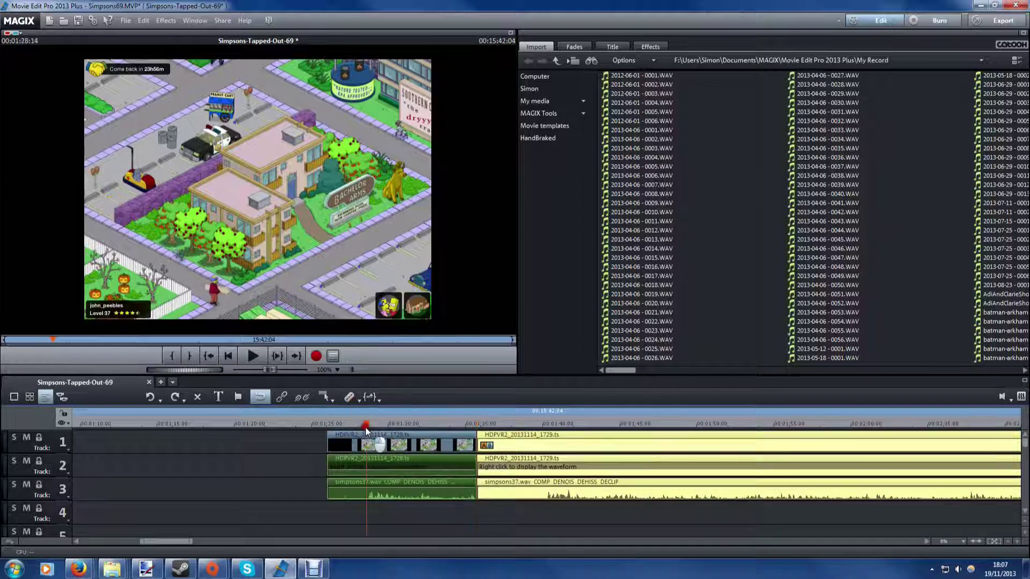
pyautogui.click(348, 397)
pyautogui.click(353, 513)
pyautogui.click(338, 443)
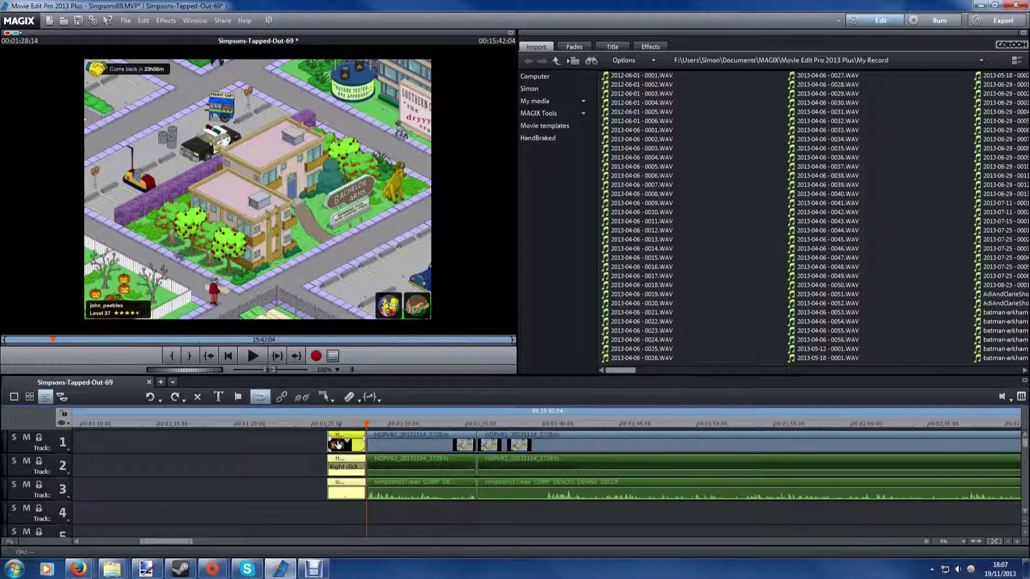
pyautogui.press('Delete')
# Step: Move the long gameplay section with its audio and commentary further along the timeline, leaving a gap after the short opening clip
pyautogui.click(503, 446)
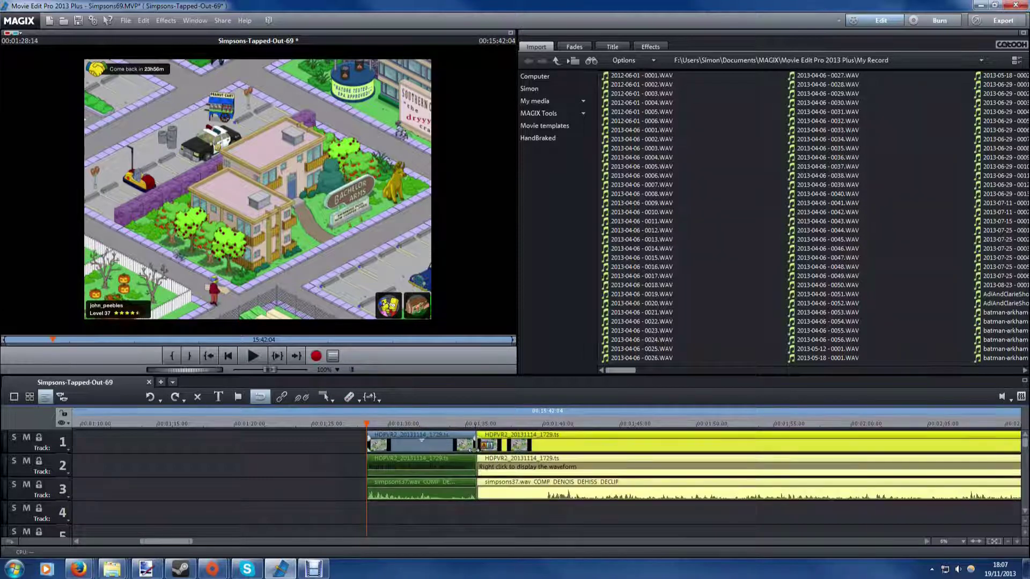
pyautogui.moveTo(477, 450); pyautogui.dragTo(544, 450)
pyautogui.click(507, 452)
pyautogui.click(447, 448)
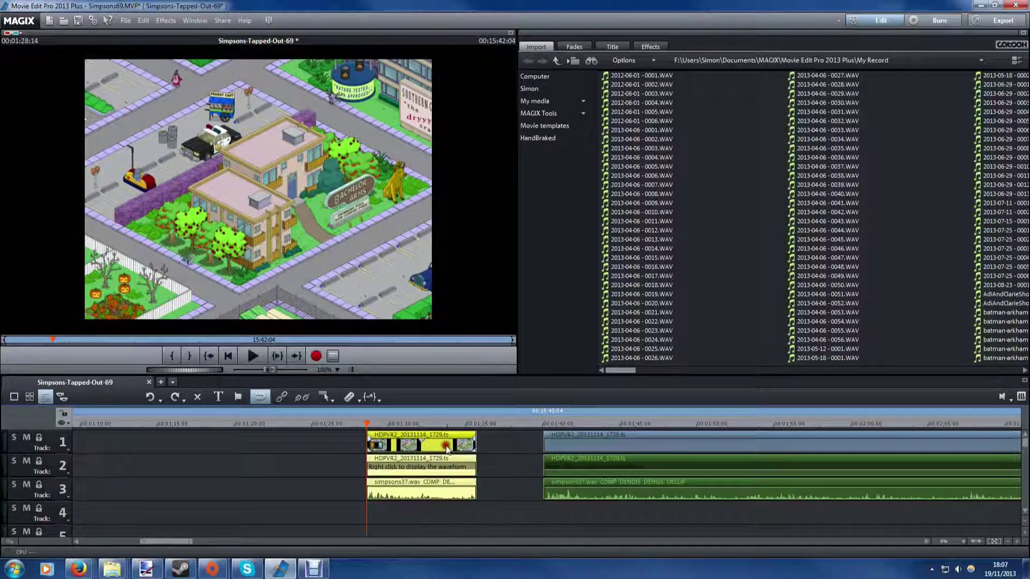
pyautogui.click(516, 460)
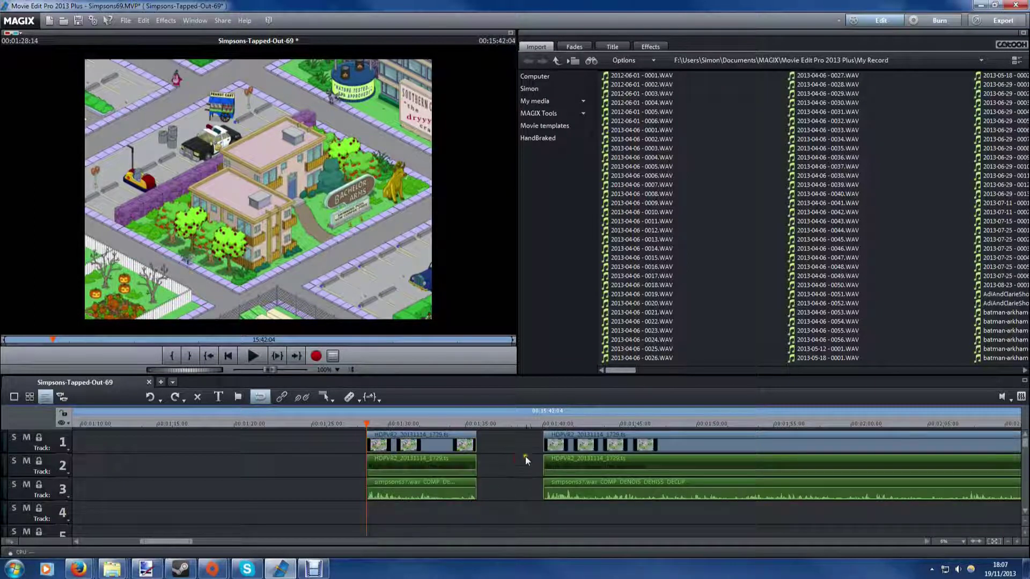
# Step: Move the short opening gameplay clip with its audio and commentary to the very start of the timeline, ahead of the intro
pyautogui.click(416, 444)
pyautogui.moveTo(400, 445); pyautogui.dragTo(98, 429)
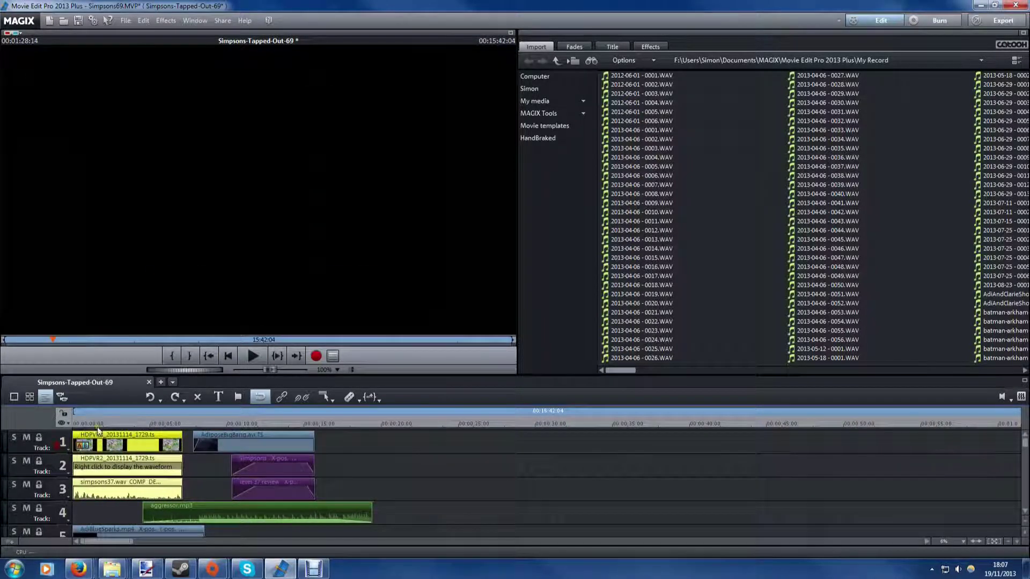
pyautogui.doubleClick(80, 420)
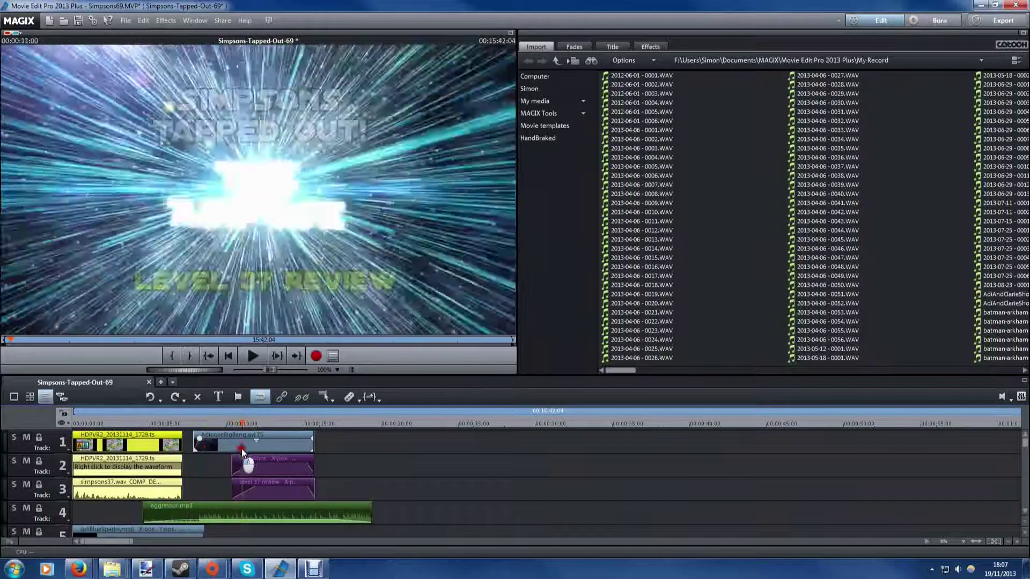
pyautogui.moveTo(283, 454); pyautogui.dragTo(194, 453)
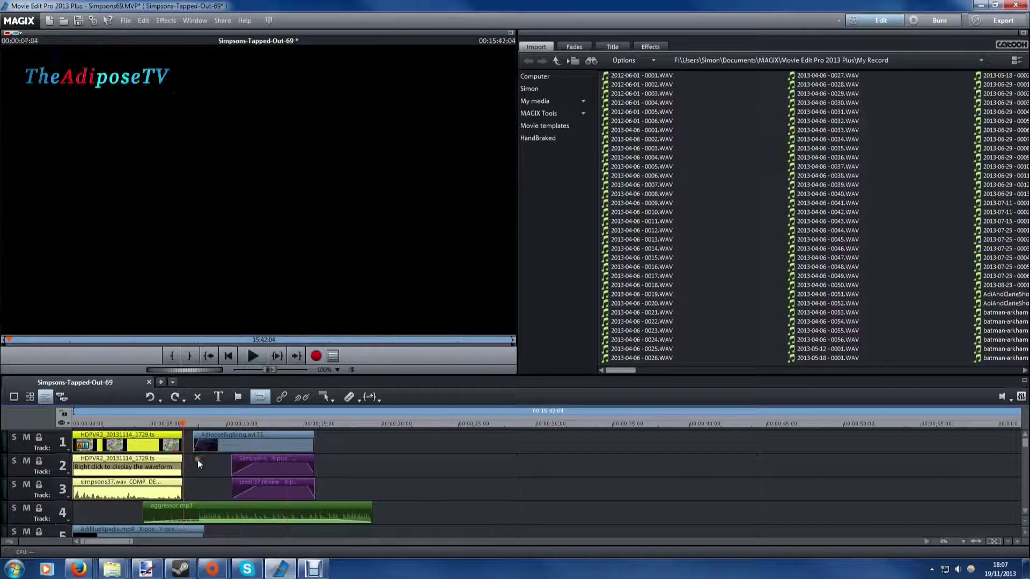
# Step: Add short fades at the start and end of the opening gameplay clip's video and game audio, and scrub through it
pyautogui.click(197, 459)
pyautogui.click(75, 438)
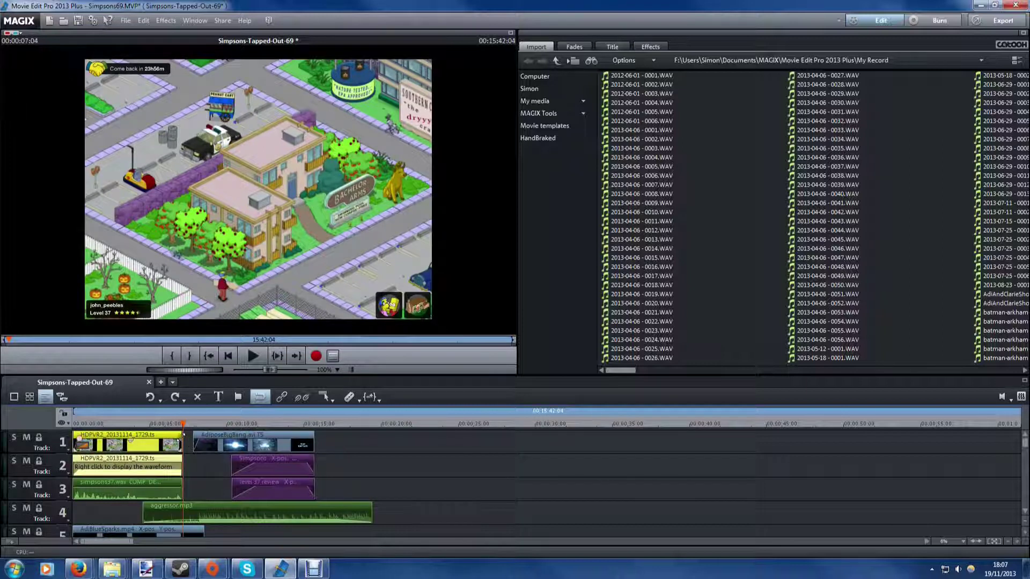
pyautogui.moveTo(180, 436); pyautogui.dragTo(74, 434)
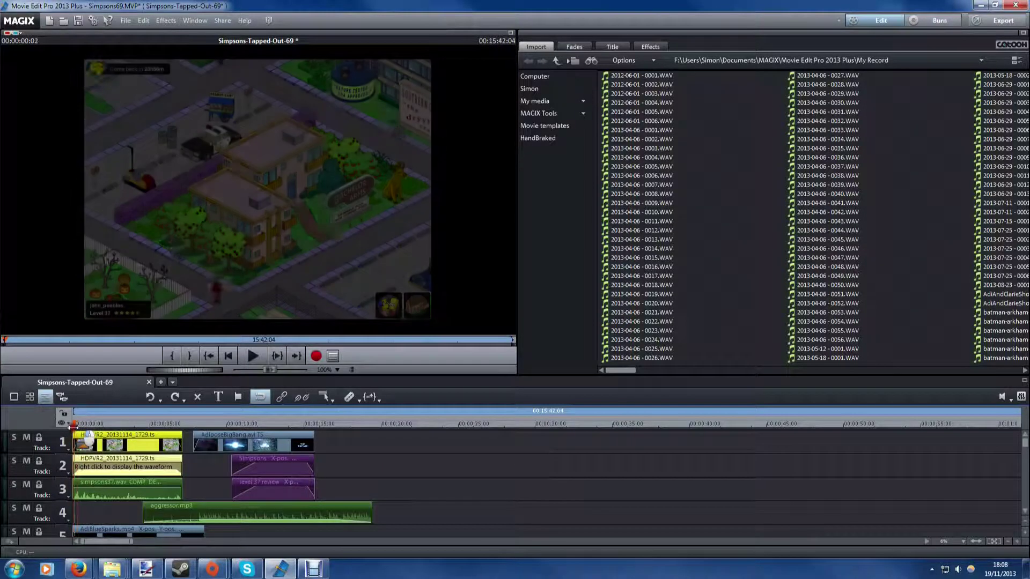
pyautogui.moveTo(73, 426); pyautogui.dragTo(184, 442)
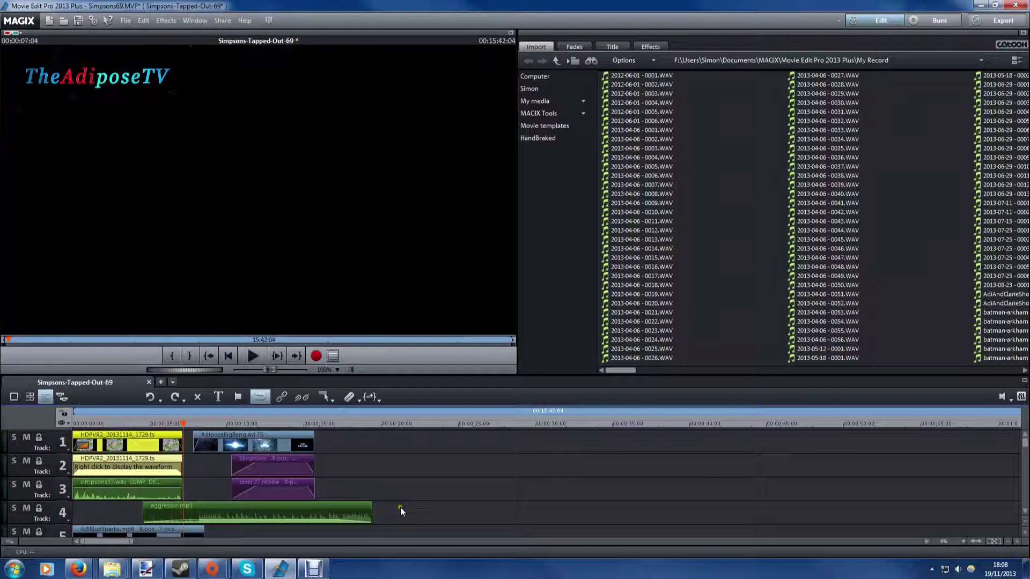
# Step: Move the AdiposeBigBang intro, its two titles and aggressor.mp3 earlier so the intro directly follows the opening gameplay clip
pyautogui.moveTo(400, 507); pyautogui.dragTo(170, 435)
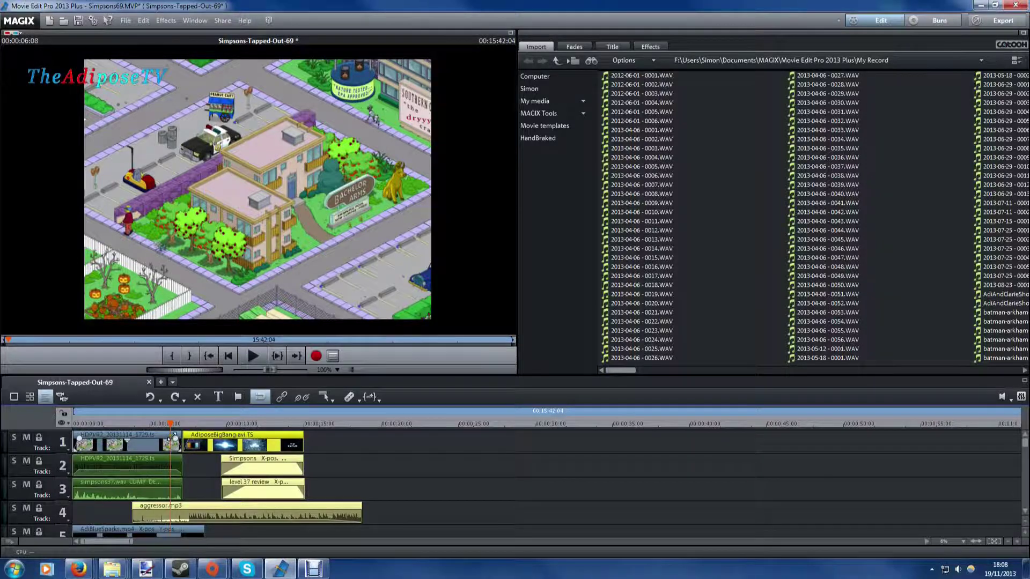
pyautogui.moveTo(167, 425); pyautogui.dragTo(198, 450)
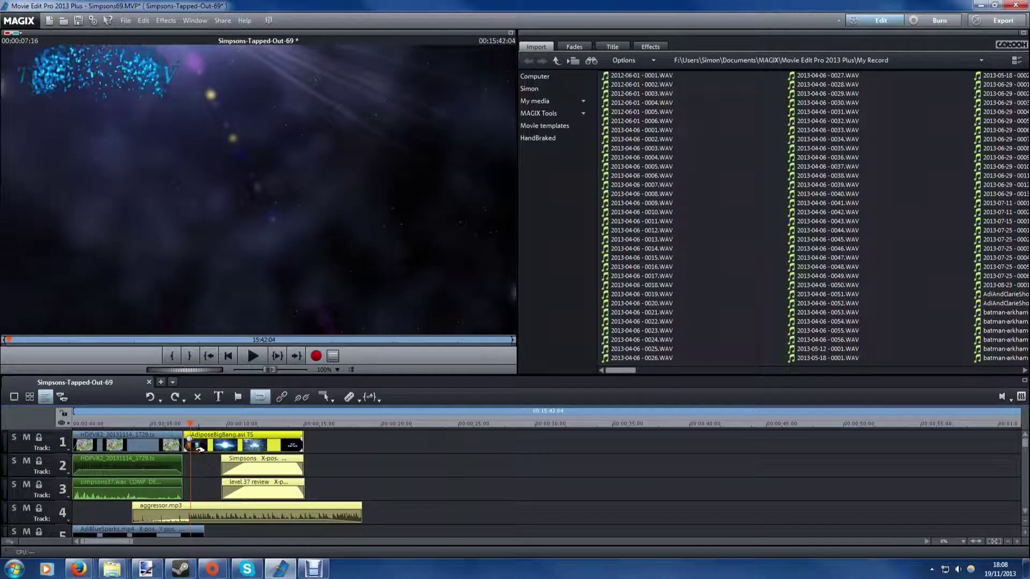
# Step: Shorten Simpsons-Tapped-Out-1.WAV on track 6 so it ends shortly after the opening gameplay clip
pyautogui.click(1024, 512)
pyautogui.click(1025, 512)
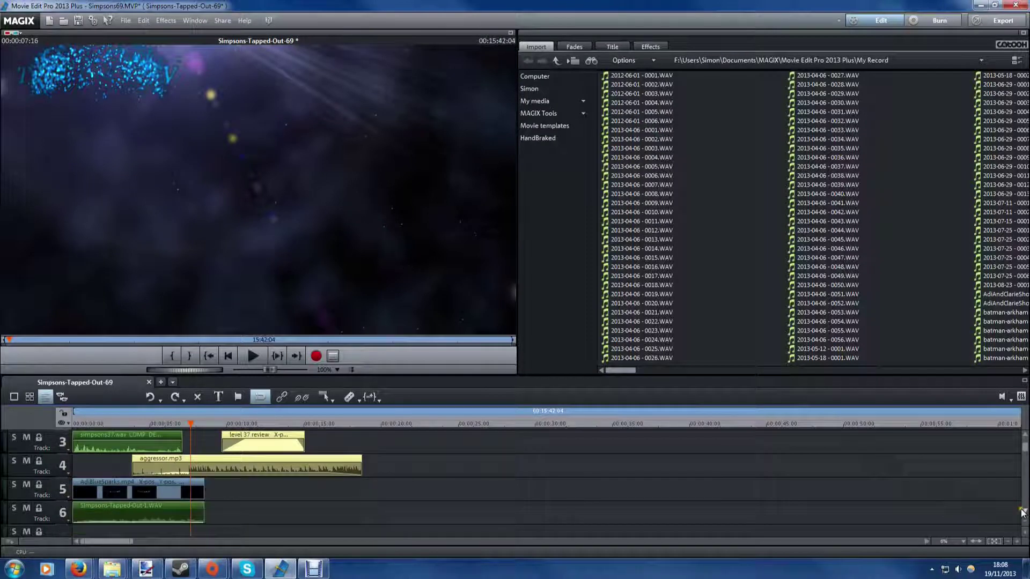
pyautogui.click(180, 485)
pyautogui.click(187, 512)
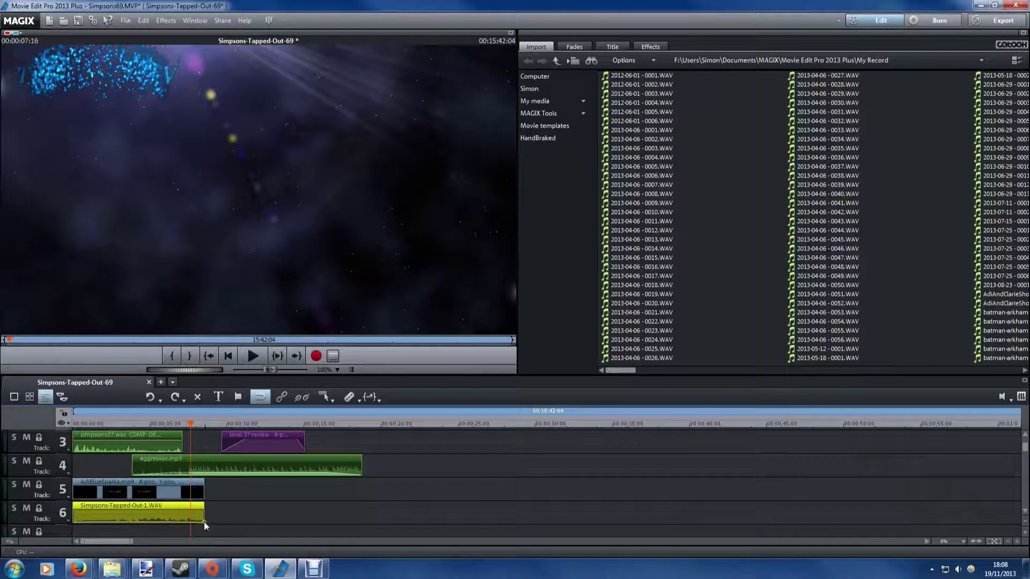
pyautogui.moveTo(200, 520)
pyautogui.moveTo(202, 520); pyautogui.dragTo(193, 521)
pyautogui.moveTo(191, 520)
pyautogui.moveTo(197, 471)
pyautogui.moveTo(131, 519)
pyautogui.moveTo(163, 460)
pyautogui.moveTo(197, 495)
pyautogui.click(147, 488)
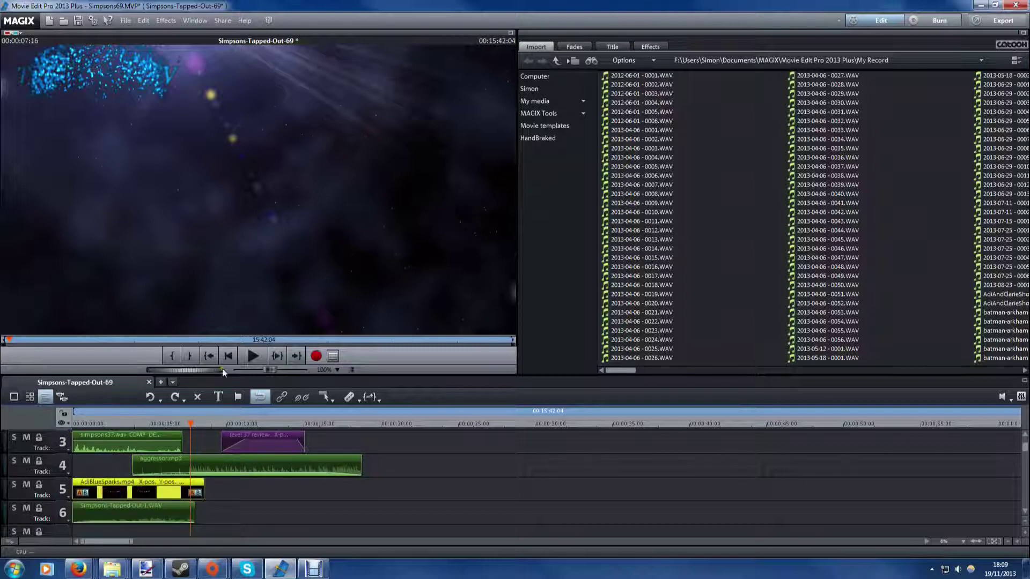
# Step: Play the opening from the beginning and scrub through the intro titles to check the sequence
pyautogui.click(229, 355)
pyautogui.click(250, 354)
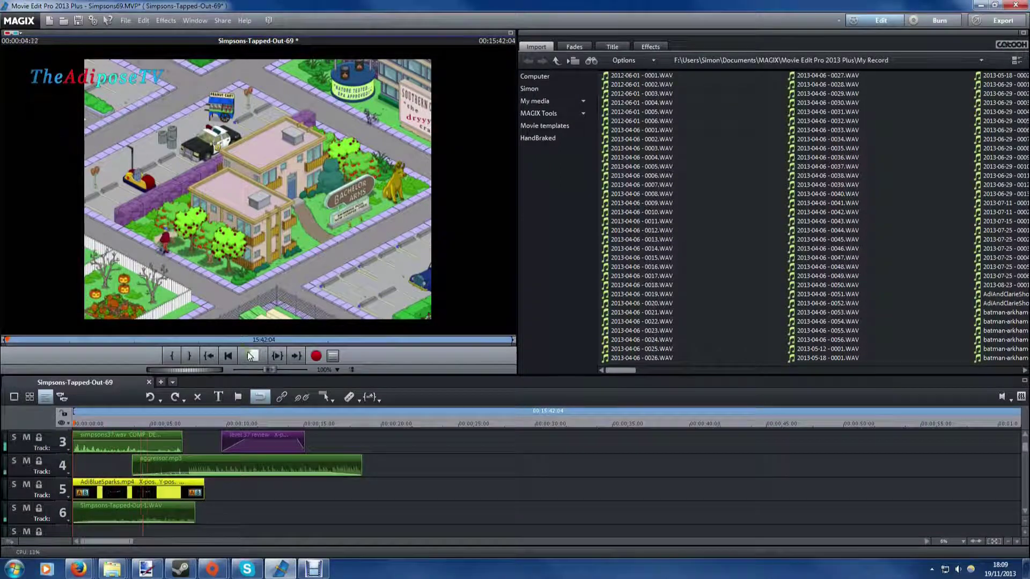
pyautogui.click(249, 355)
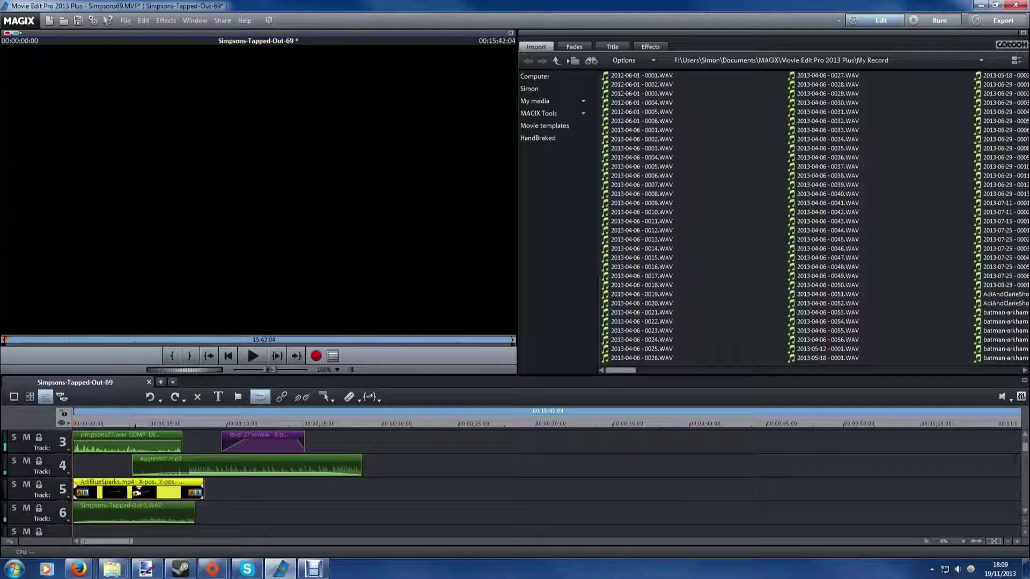
pyautogui.click(1024, 436)
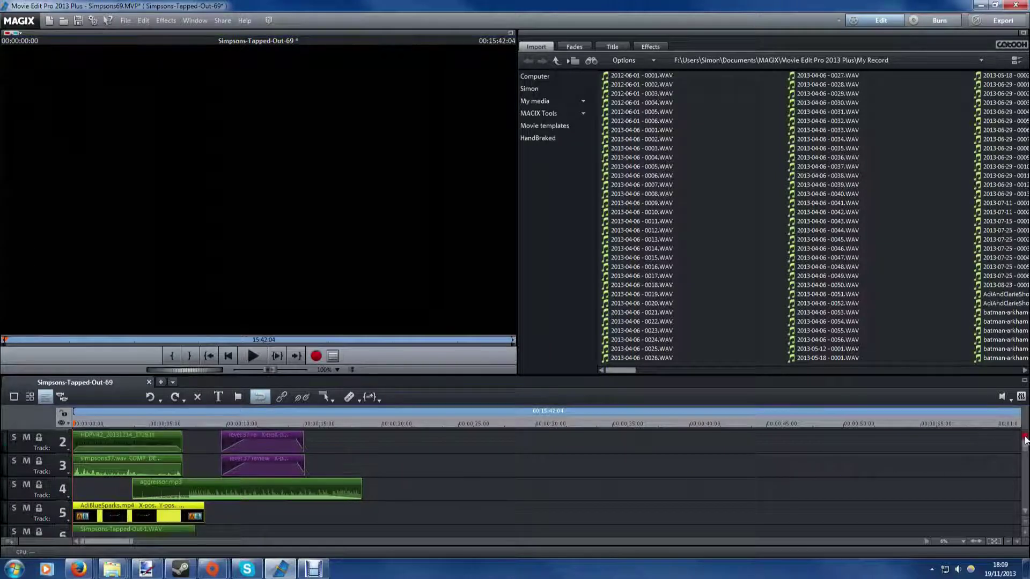
pyautogui.click(1024, 436)
pyautogui.moveTo(101, 424); pyautogui.dragTo(359, 464)
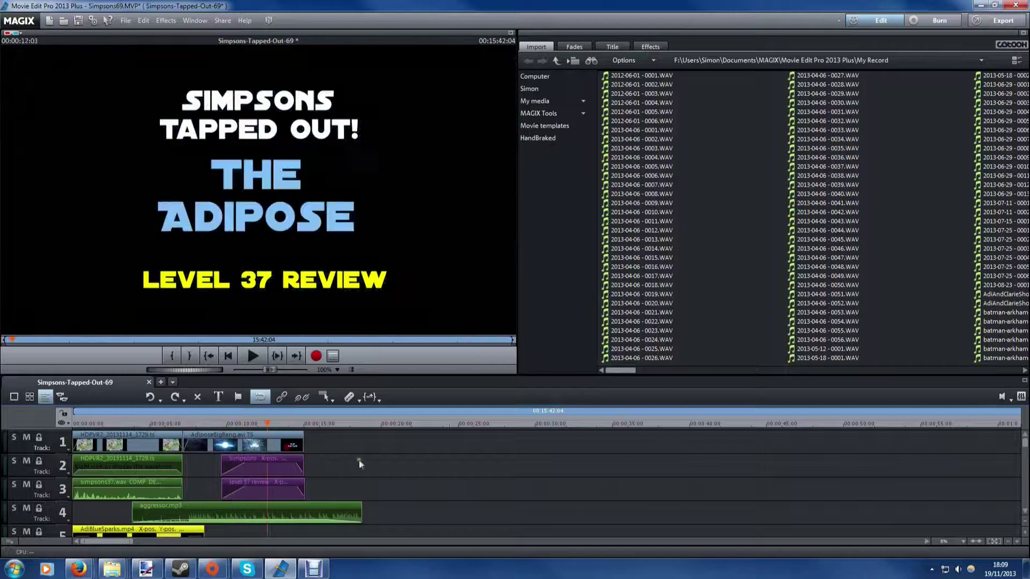
# Step: Move the long gameplay section with its audio and commentary back close to the intro, leaving only a short gap after it
pyautogui.click(1007, 541)
pyautogui.click(1007, 541)
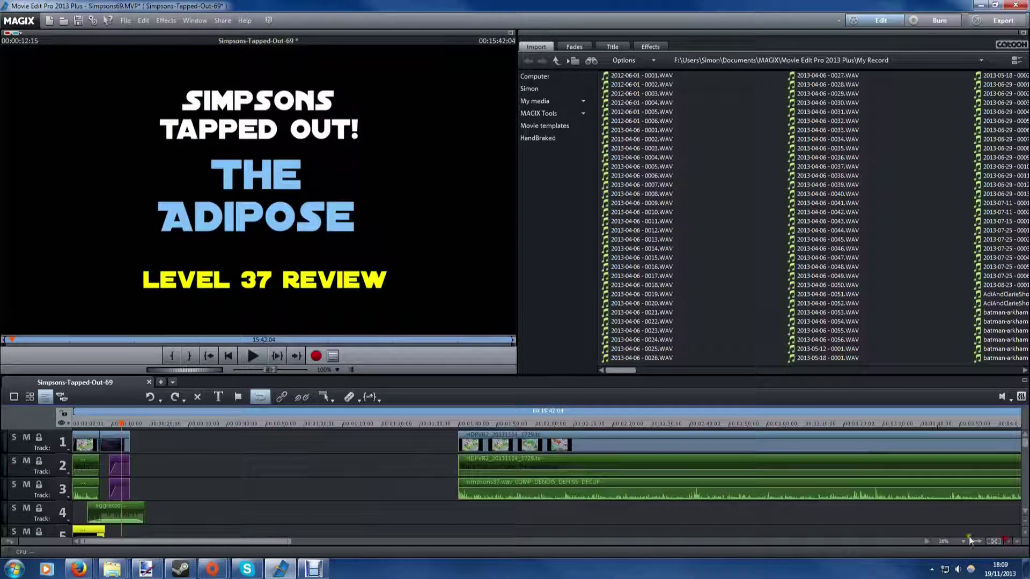
pyautogui.click(505, 463)
pyautogui.moveTo(508, 443); pyautogui.dragTo(191, 438)
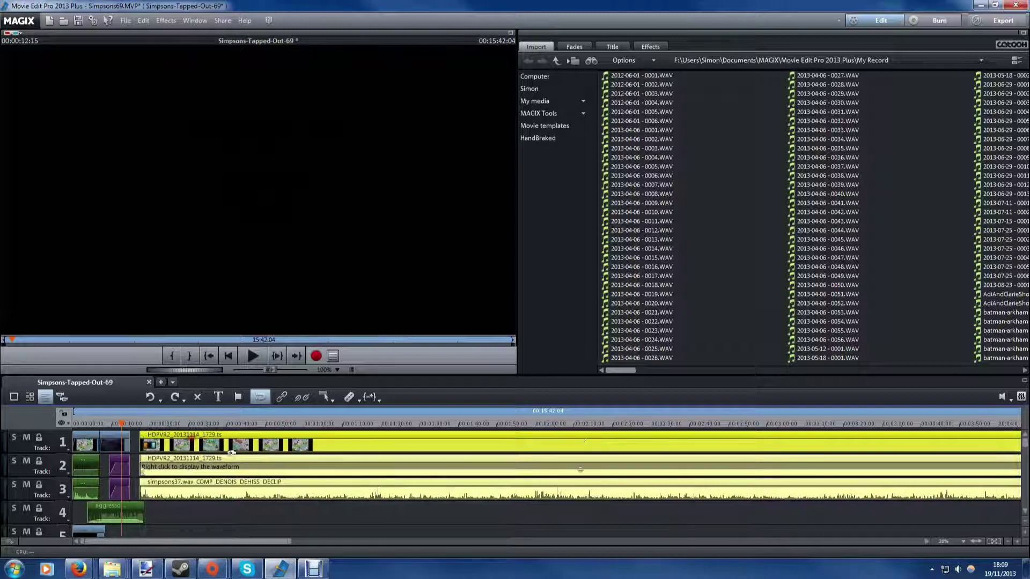
pyautogui.click(1017, 541)
pyautogui.click(1016, 541)
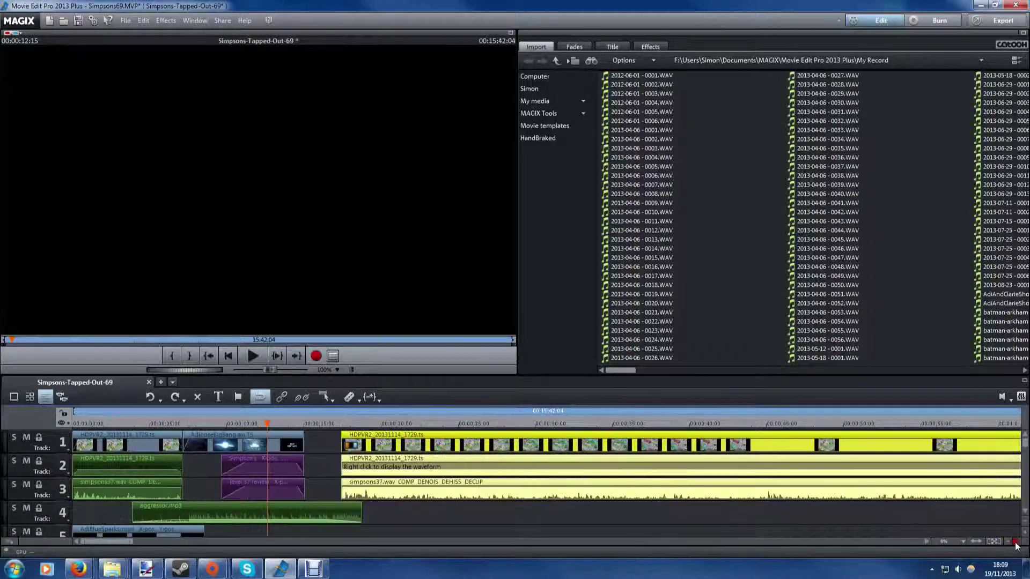
pyautogui.click(1016, 541)
pyautogui.moveTo(732, 517); pyautogui.dragTo(705, 458)
pyautogui.moveTo(692, 437); pyautogui.dragTo(655, 455)
pyautogui.click(680, 501)
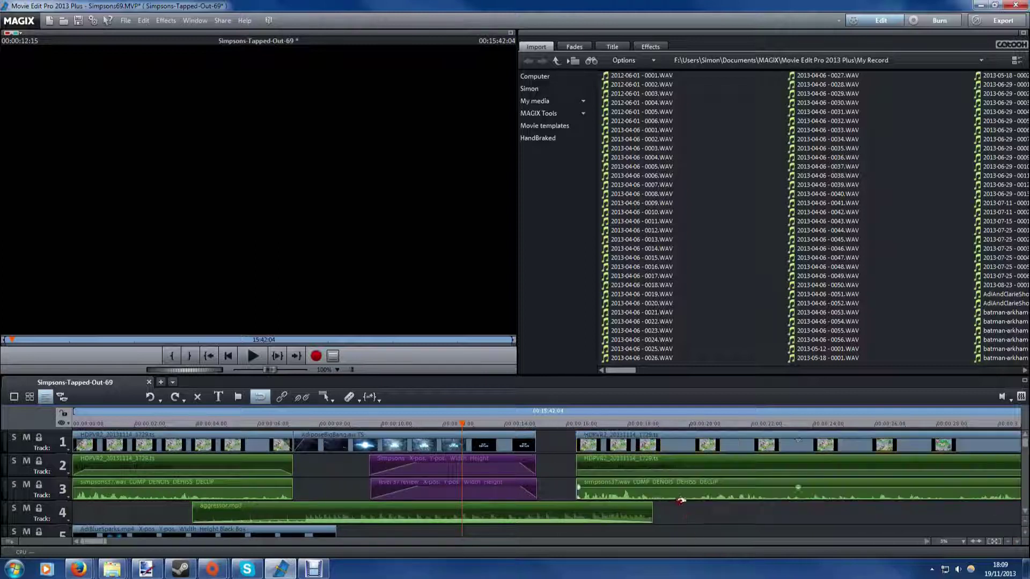
# Step: Add a short fade-in at the start of the main gameplay clip and scrub across the transition from the intro
pyautogui.click(582, 436)
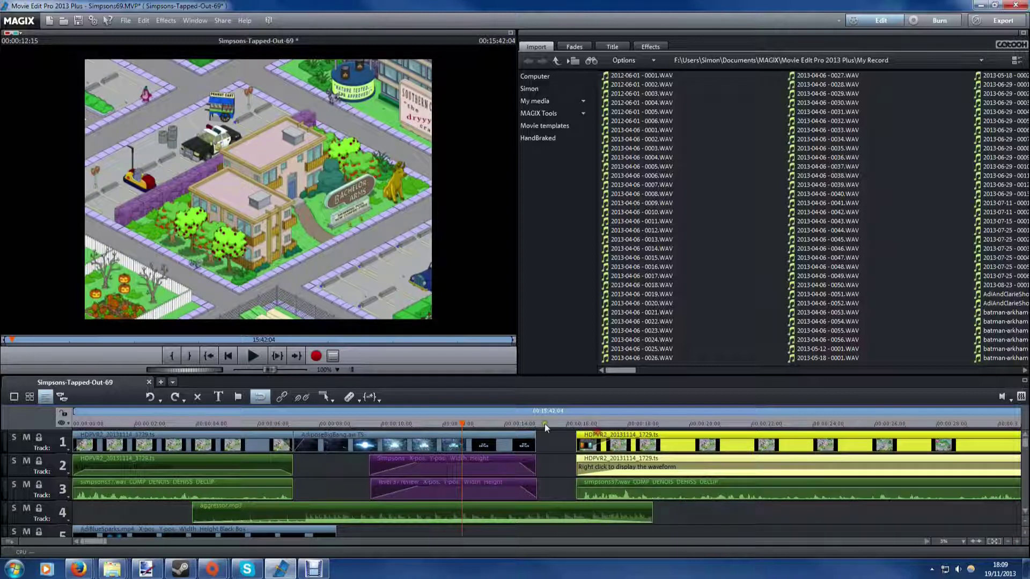
pyautogui.click(511, 428)
pyautogui.moveTo(510, 429); pyautogui.dragTo(838, 453)
# Step: Split the main gameplay video, its audio and the commentary together at 00:01:16:04
pyautogui.click(854, 504)
pyautogui.scroll(-2, 845, 504)
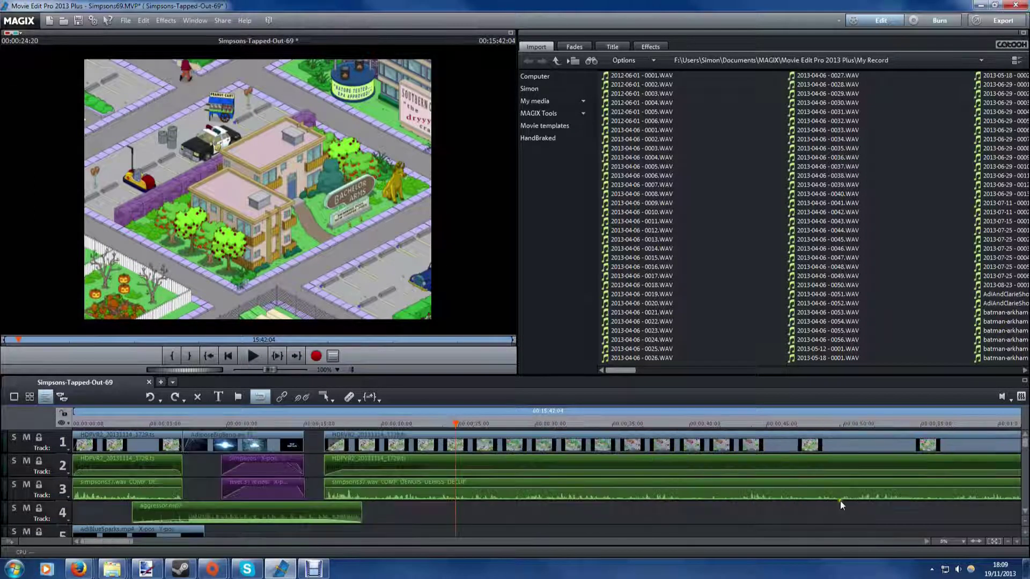
pyautogui.moveTo(256, 427); pyautogui.dragTo(636, 448)
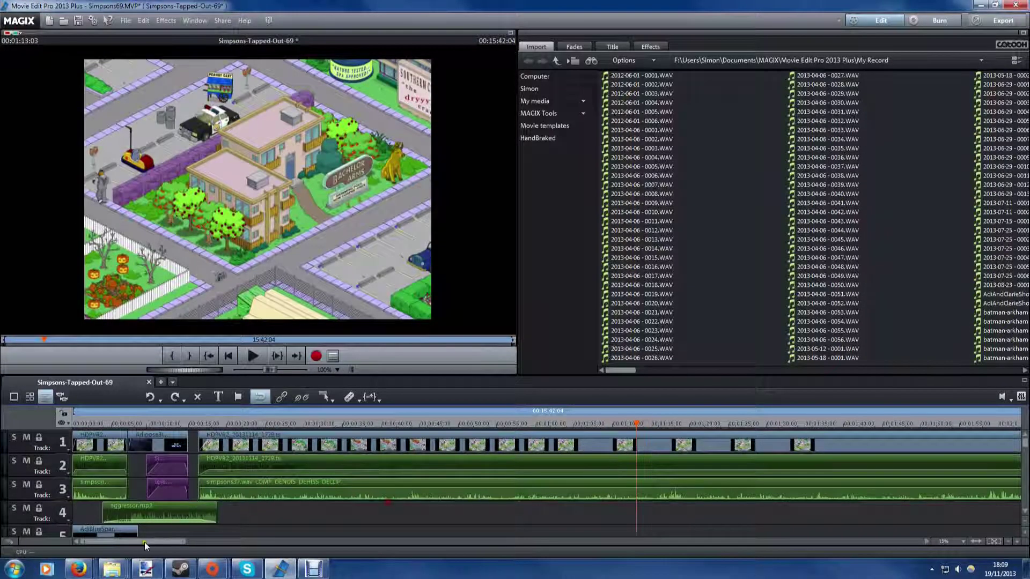
pyautogui.moveTo(148, 537); pyautogui.dragTo(197, 540)
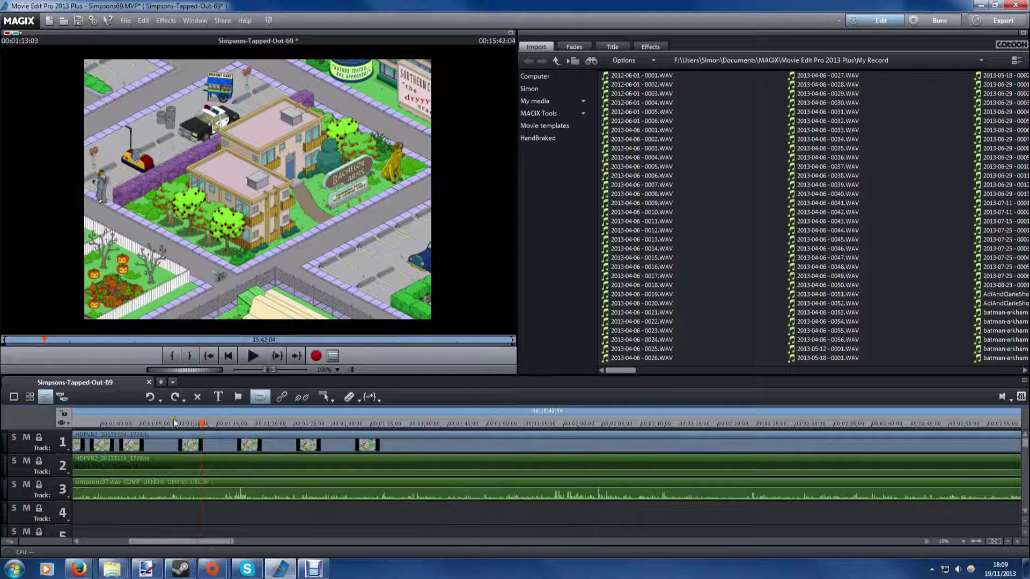
pyautogui.moveTo(203, 429); pyautogui.dragTo(235, 444)
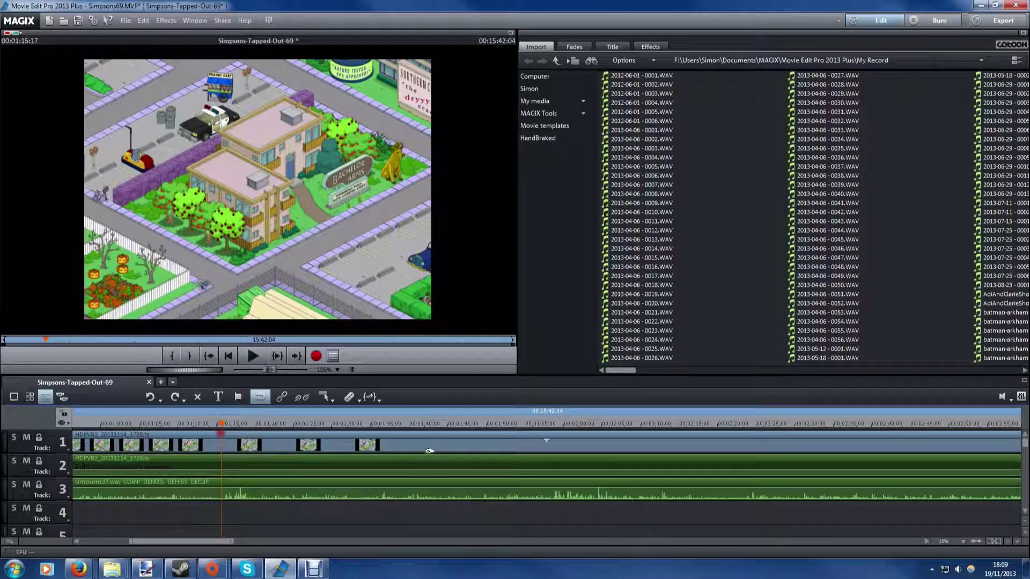
pyautogui.click(1012, 542)
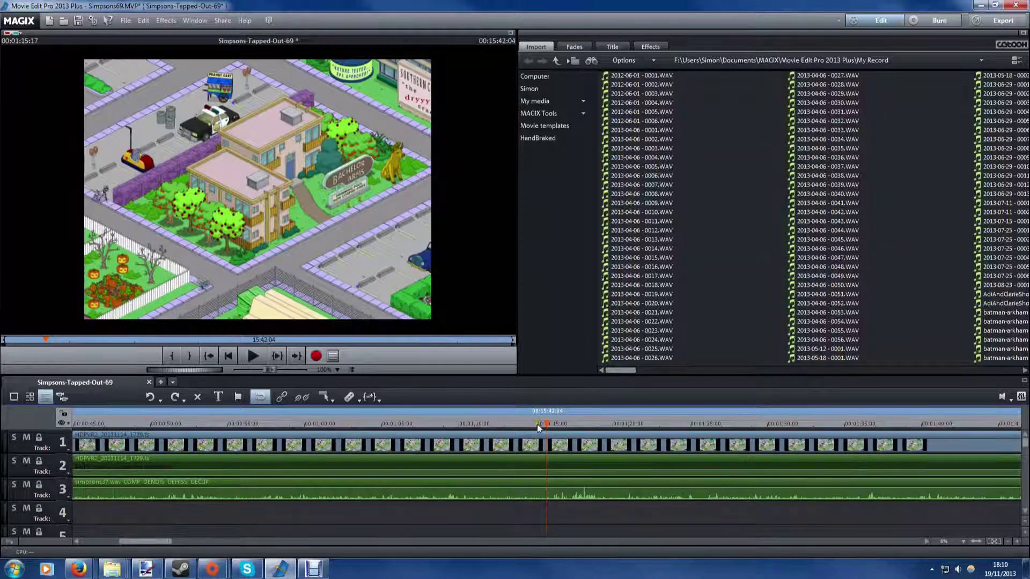
pyautogui.moveTo(547, 423); pyautogui.dragTo(553, 423)
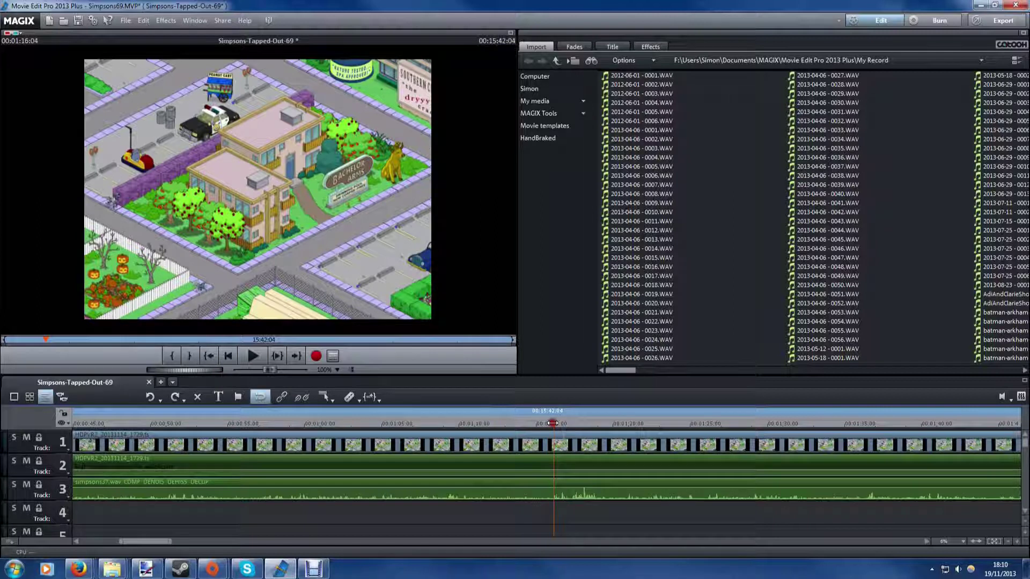
pyautogui.click(541, 441)
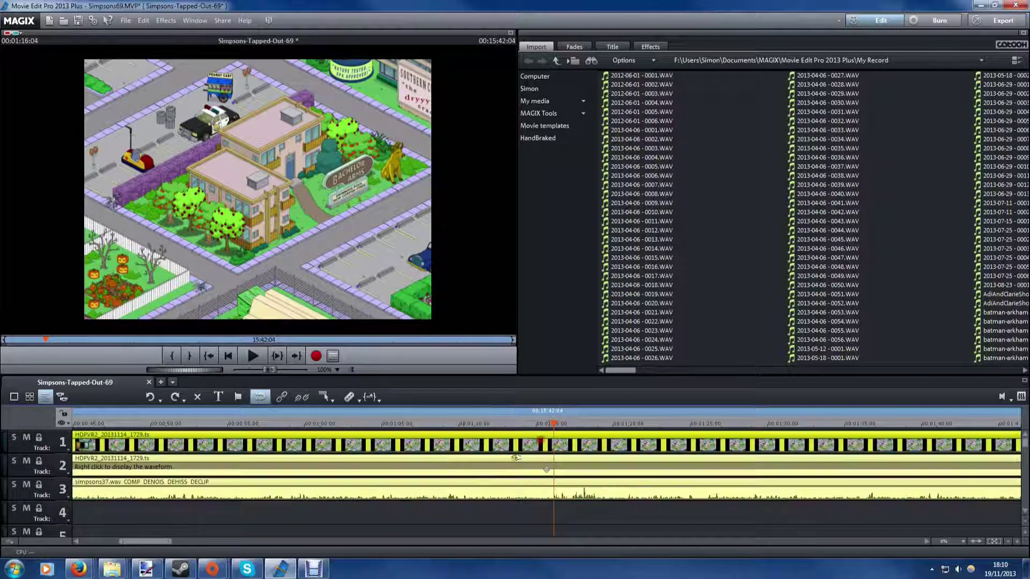
pyautogui.click(347, 399)
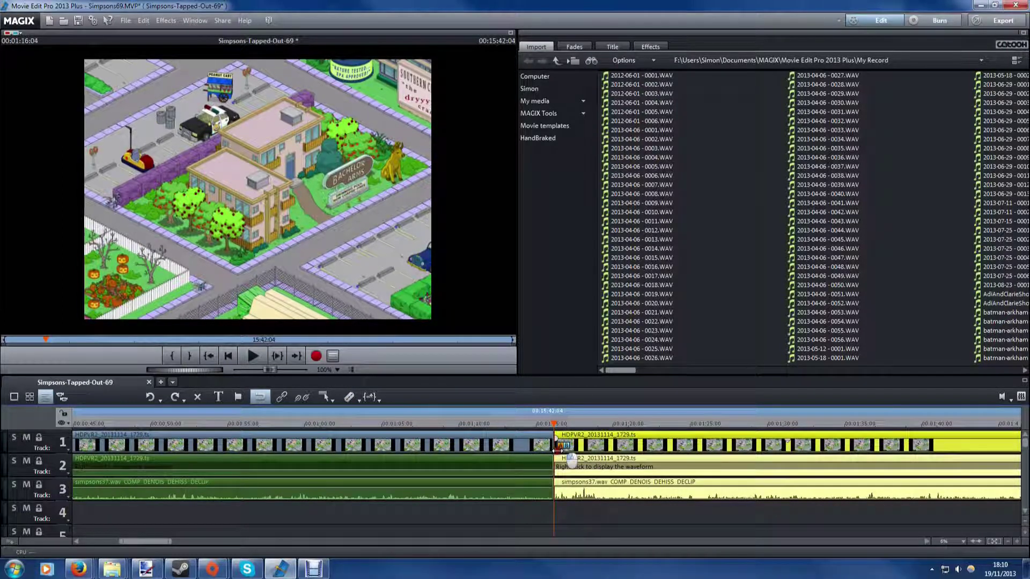
# Step: Cut material from the start of the second gameplay section, close the gap and overlap the video pieces for a short crossfade
pyautogui.moveTo(571, 460); pyautogui.dragTo(612, 441)
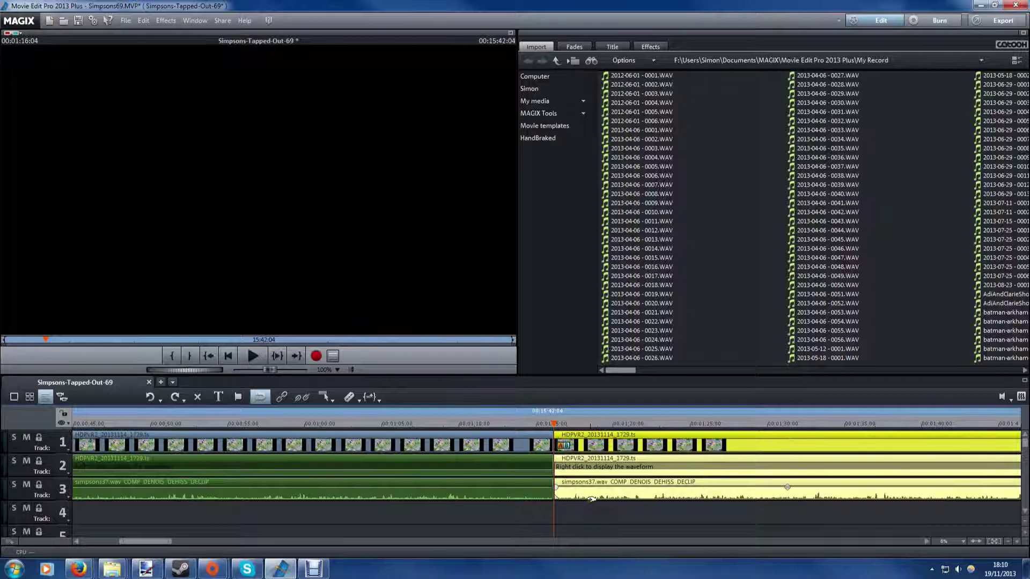
pyautogui.scroll(3, 563, 460)
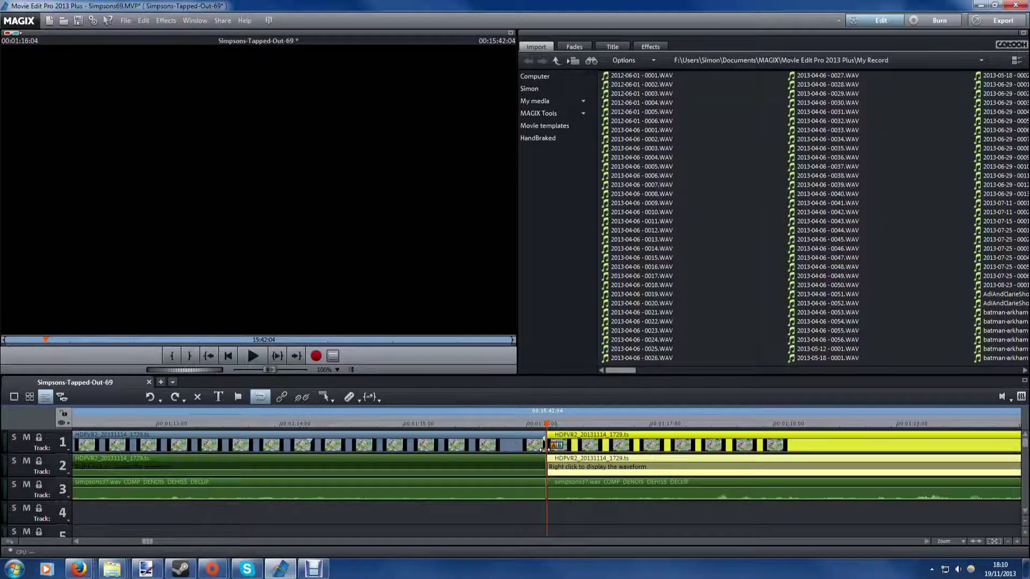
pyautogui.click(541, 448)
pyautogui.click(563, 448)
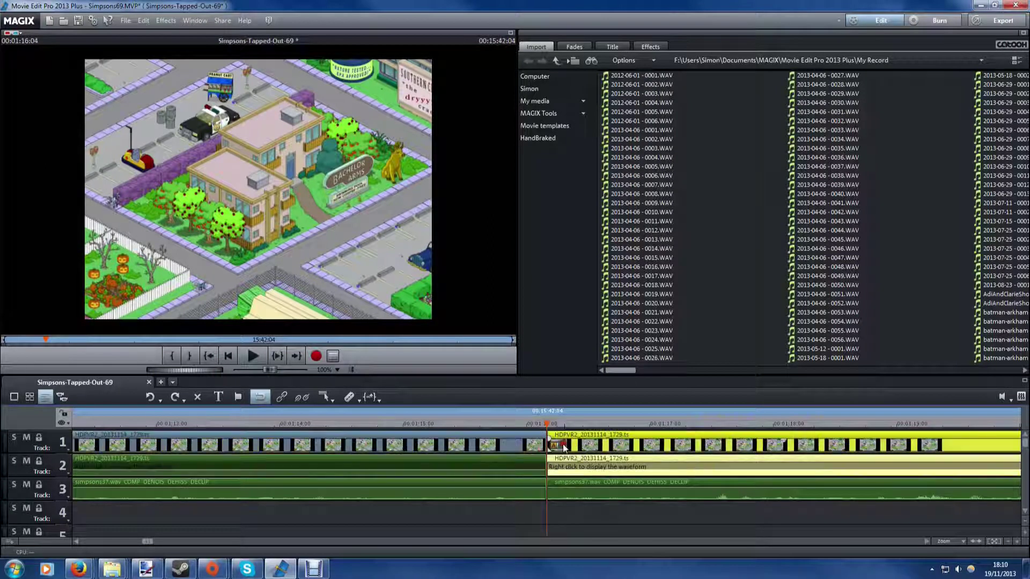
pyautogui.moveTo(548, 445); pyautogui.dragTo(526, 444)
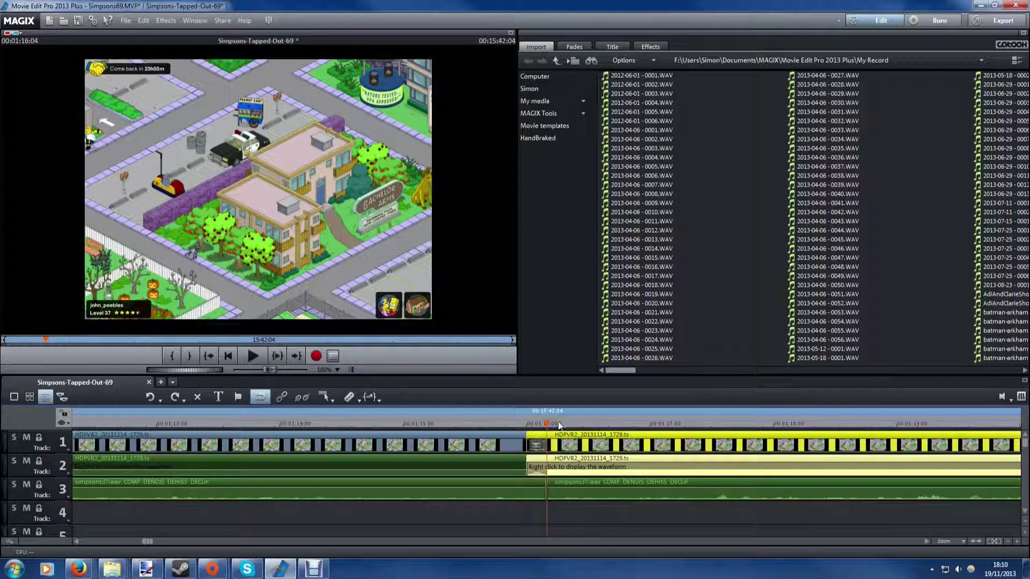
pyautogui.moveTo(548, 422); pyautogui.dragTo(588, 446)
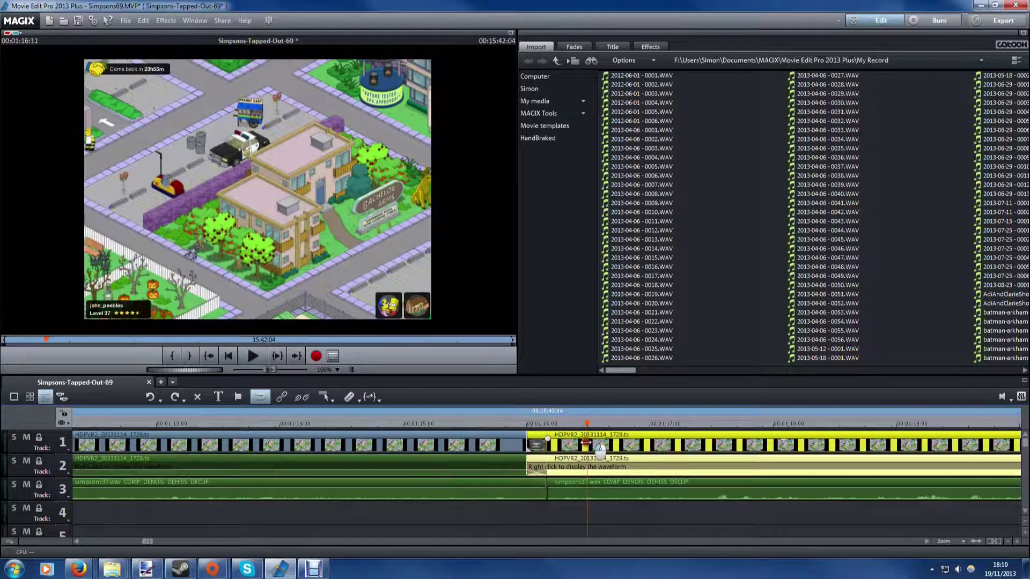
# Step: Undo the crossfade, the trim and the split of the main gameplay section
pyautogui.click(630, 523)
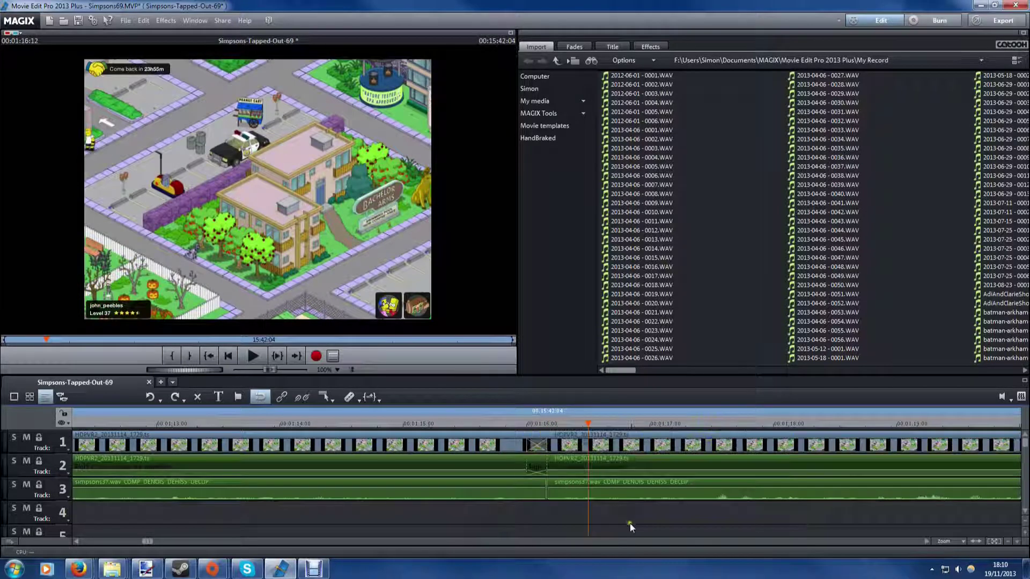
pyautogui.hotkey('ctrl', 'z')
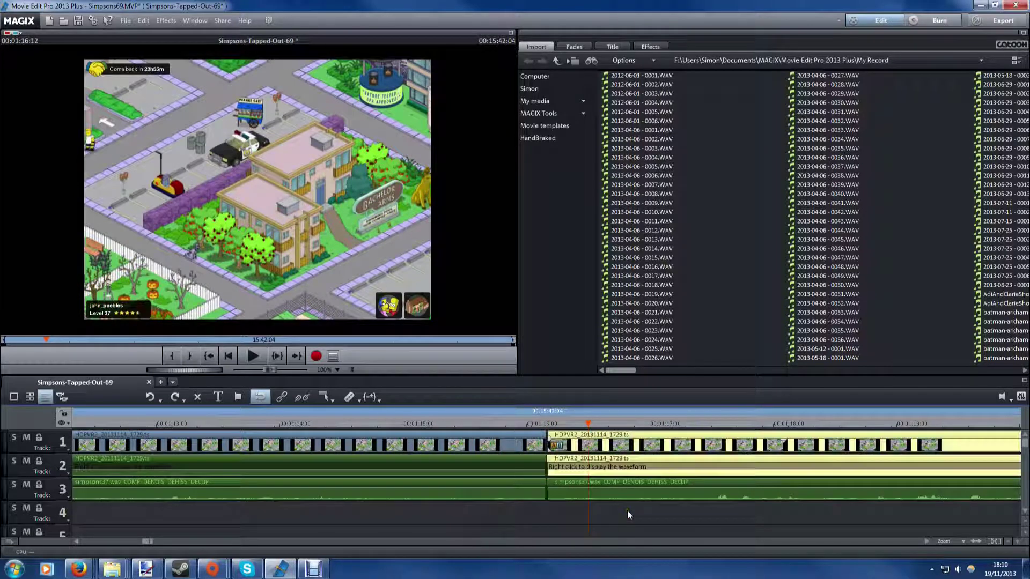
pyautogui.hotkey('ctrl', 'z')
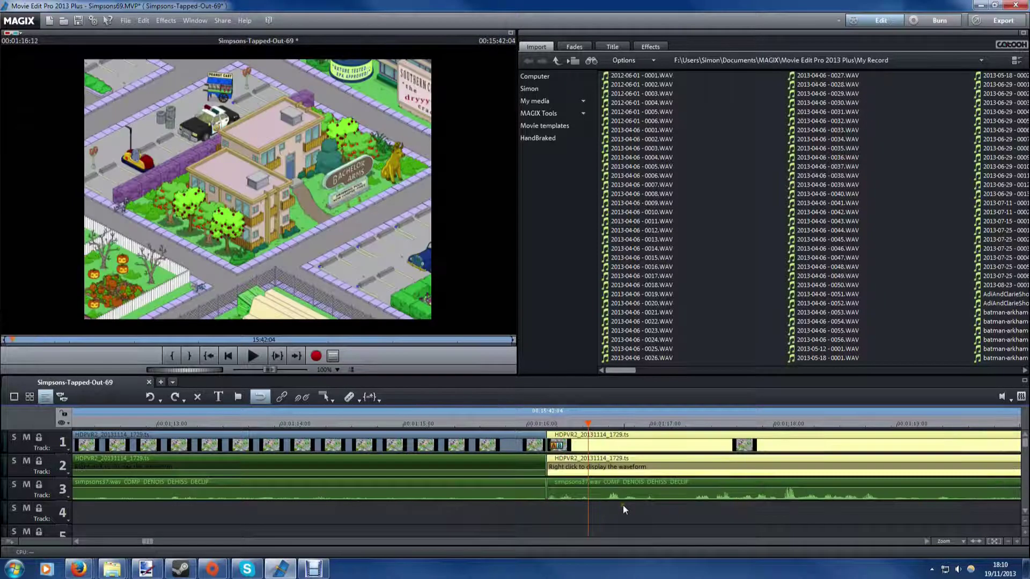
pyautogui.click(616, 505)
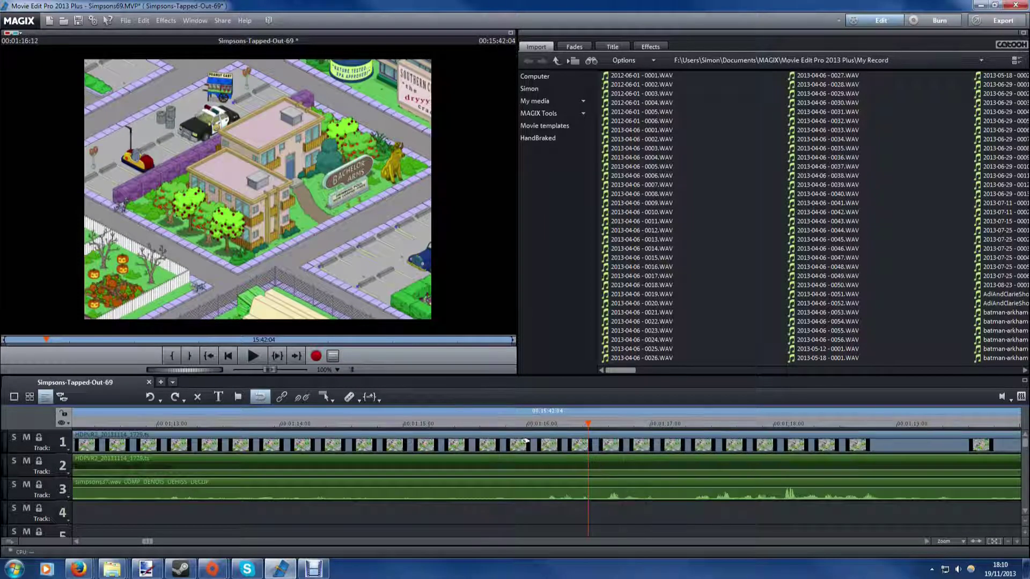
# Step: Split only the track 3 commentary at 00:01:16:04 and trim the second part's start to leave a gap of about one second
pyautogui.moveTo(588, 424); pyautogui.dragTo(544, 453)
pyautogui.click(590, 494)
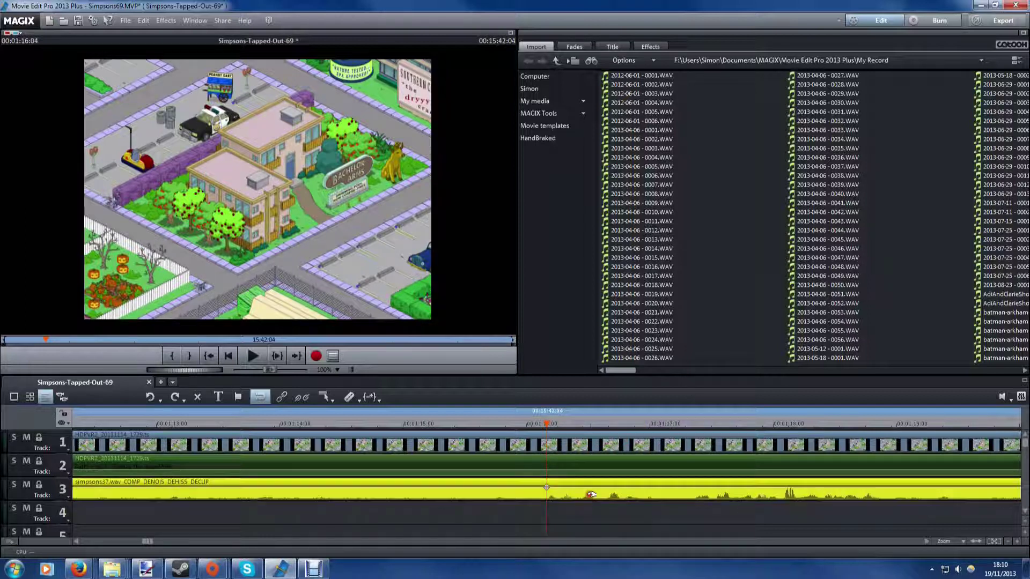
pyautogui.click(349, 397)
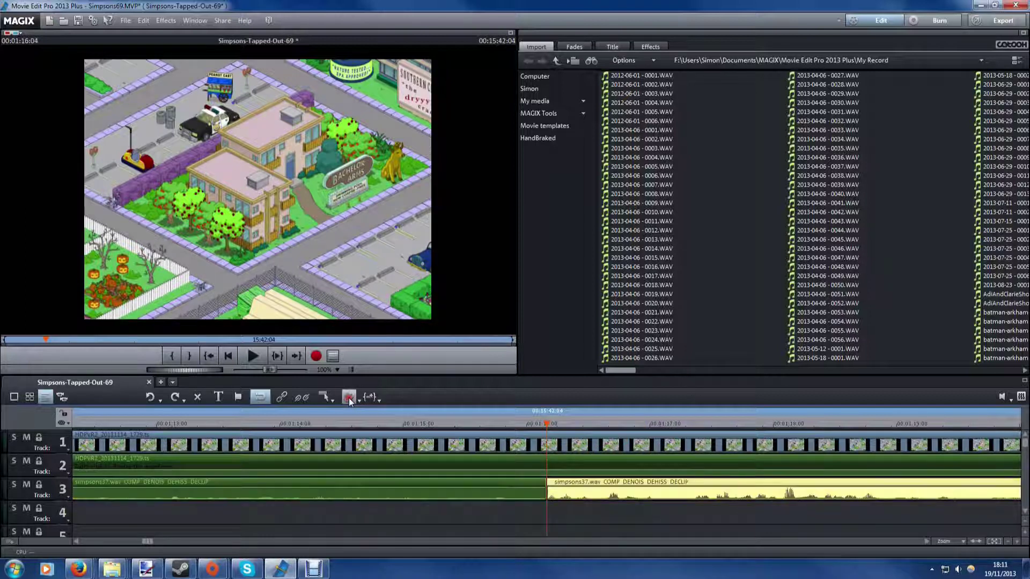
pyautogui.moveTo(549, 489); pyautogui.dragTo(691, 489)
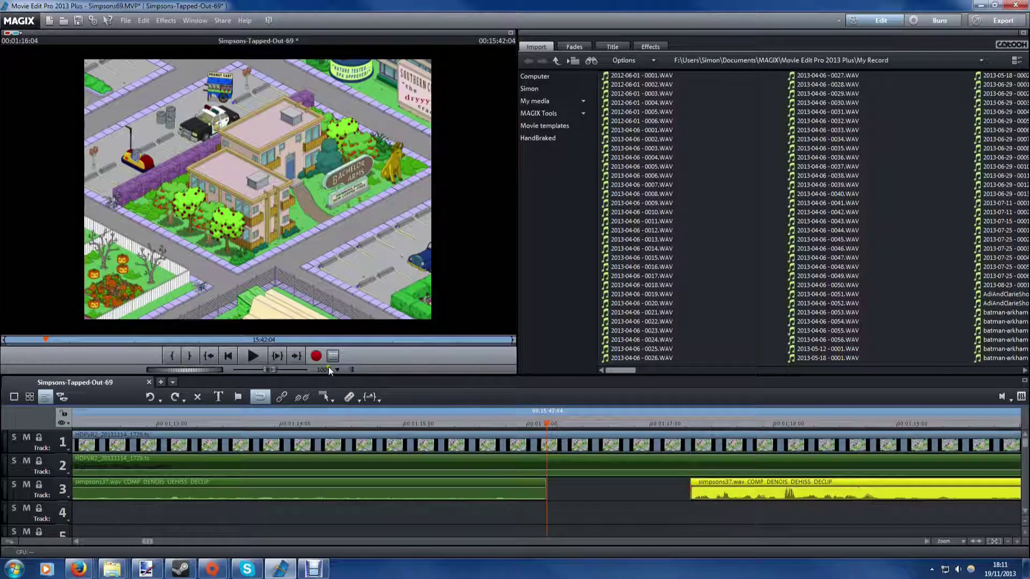
# Step: Record a short replacement voice take into the commentary gap as Simpsons-Tapped-Out-69 - 0001.WAV and keep it
pyautogui.click(316, 356)
pyautogui.click(456, 333)
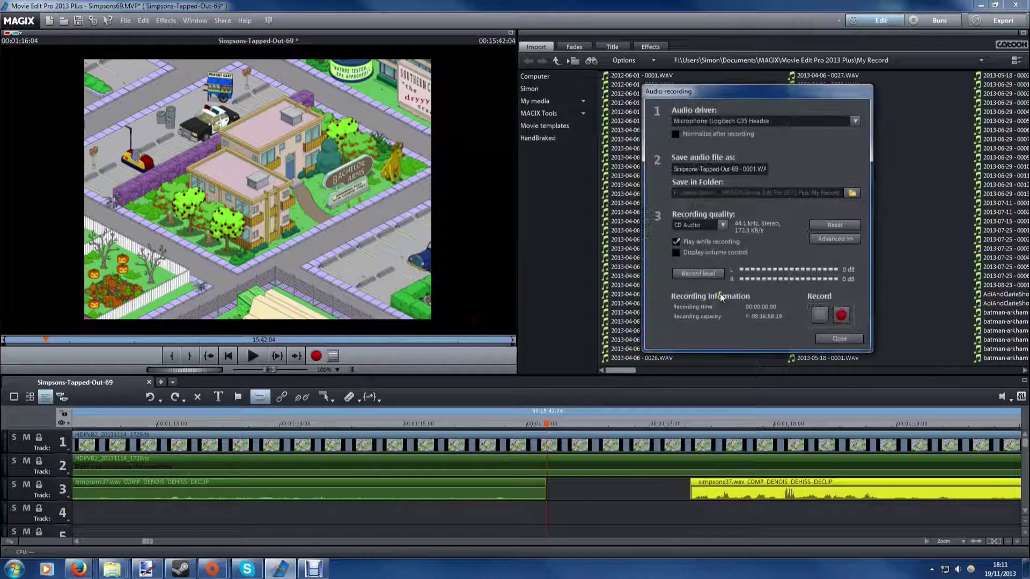
pyautogui.click(838, 316)
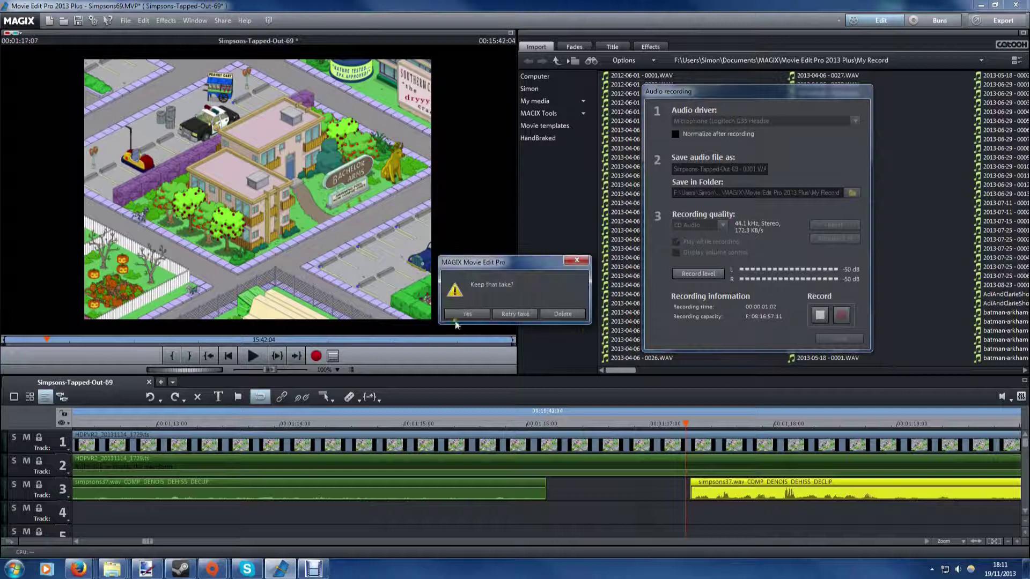
pyautogui.click(464, 314)
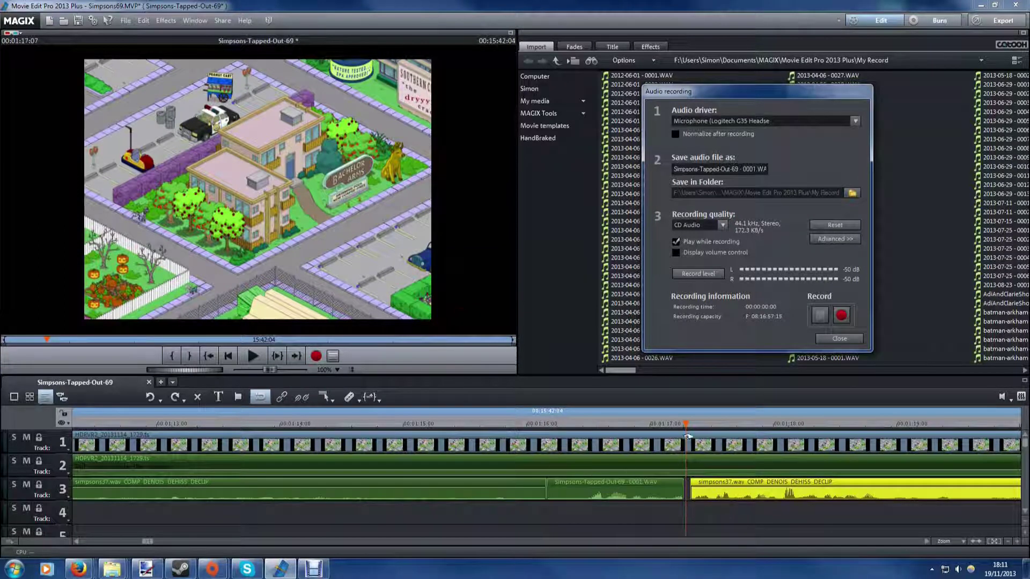
# Step: Remove the replacement voice take and restore the original unsplit commentary on track 3
pyautogui.moveTo(687, 437); pyautogui.dragTo(652, 440)
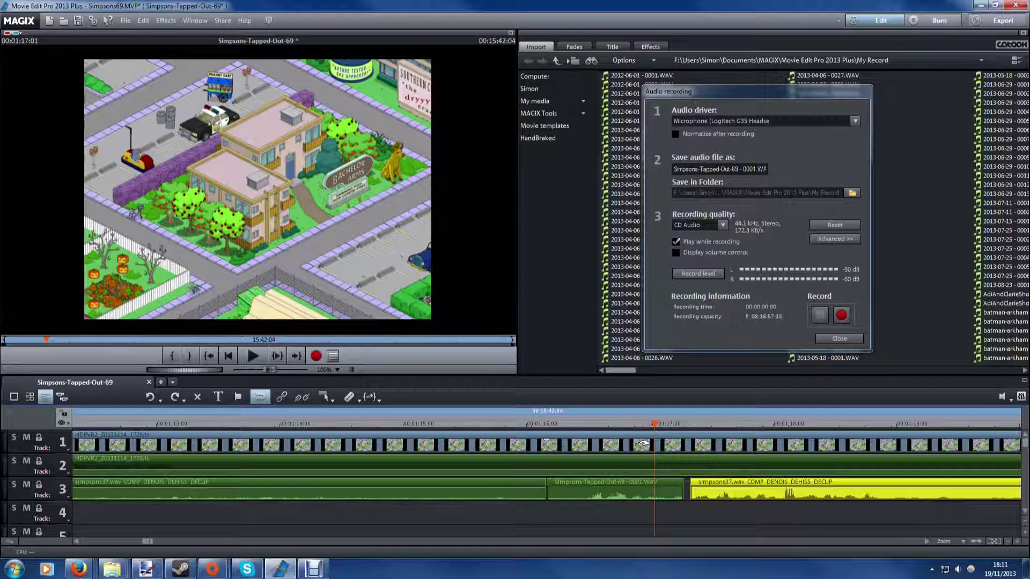
pyautogui.click(571, 497)
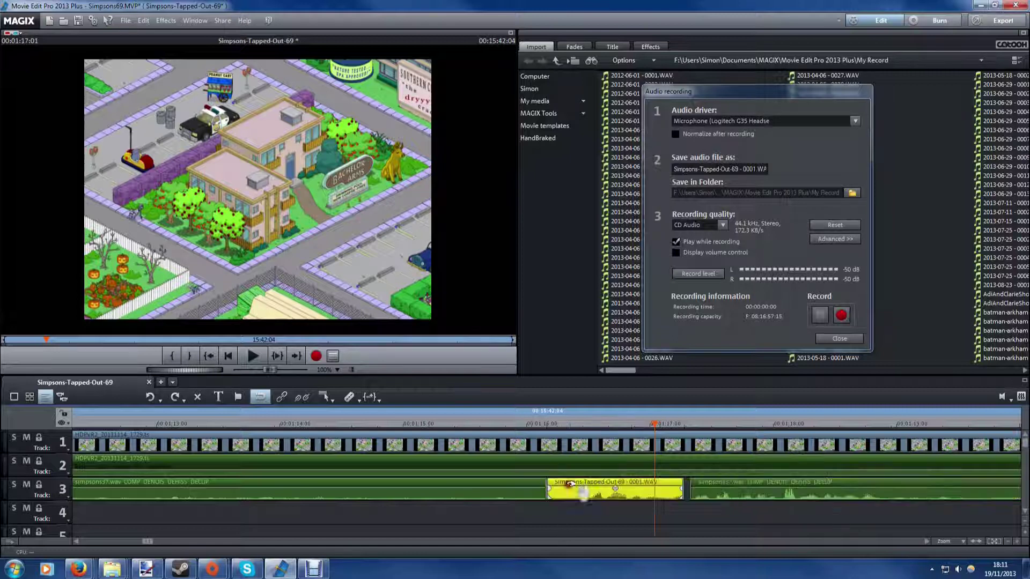
pyautogui.press('Delete')
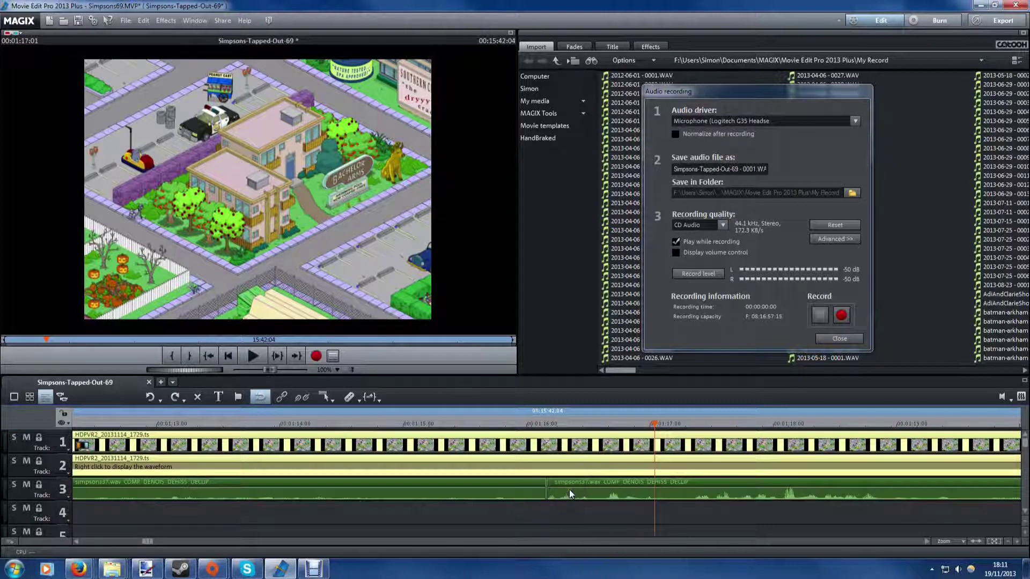
pyautogui.click(609, 508)
# Step: Move the EndCredits.mp4 video and audio with the credits title so they start directly after the main gameplay clip
pyautogui.scroll(-3, 610, 507)
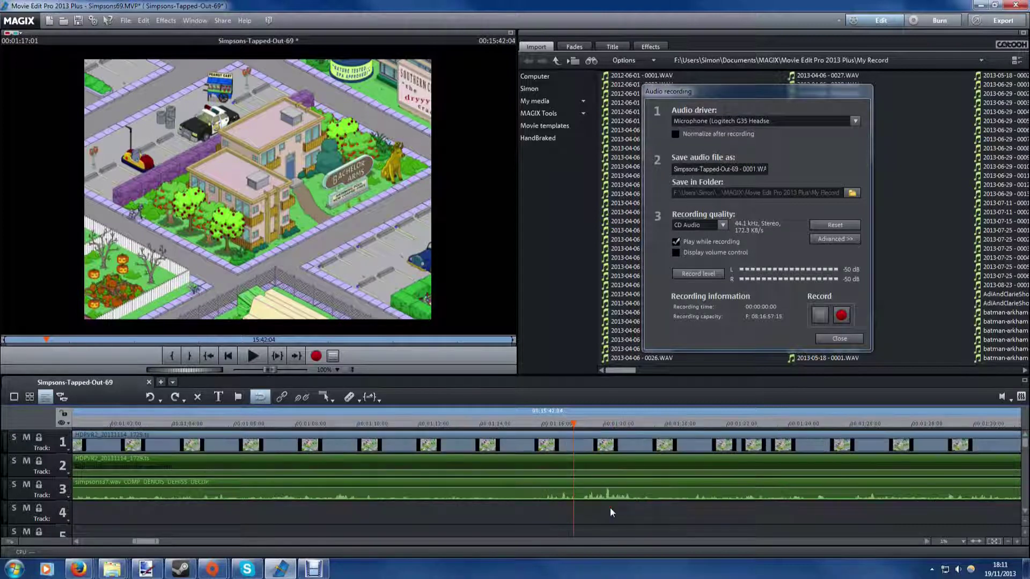
pyautogui.scroll(-2, 607, 507)
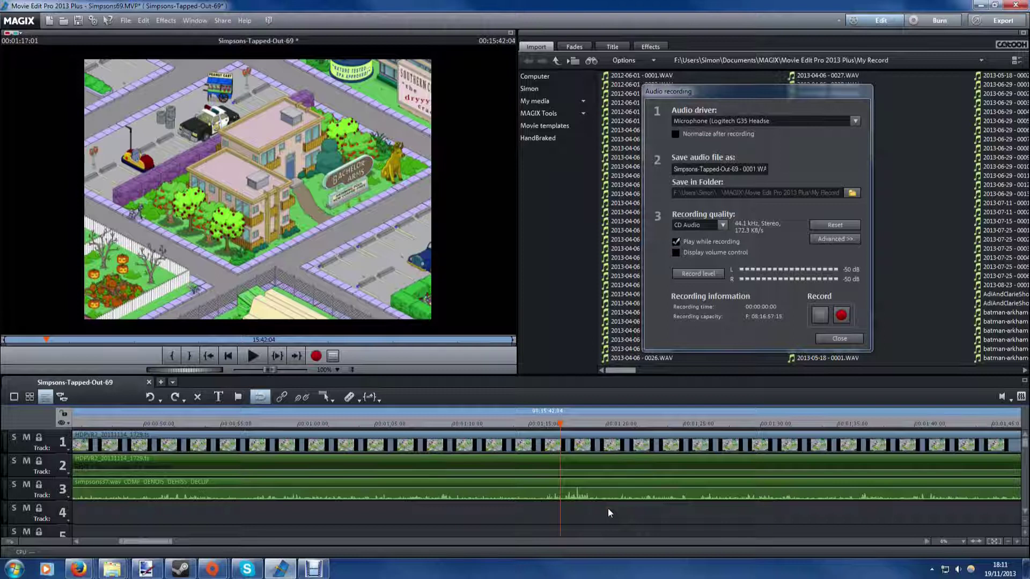
pyautogui.scroll(-1, 607, 508)
pyautogui.moveTo(558, 427); pyautogui.dragTo(909, 449)
pyautogui.click(1008, 540)
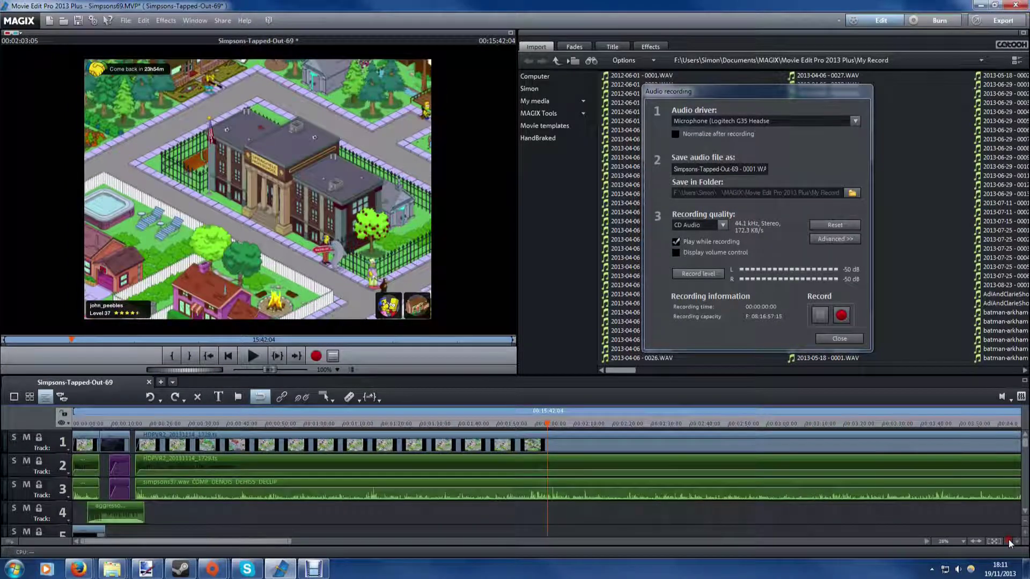
pyautogui.moveTo(788, 429); pyautogui.dragTo(799, 478)
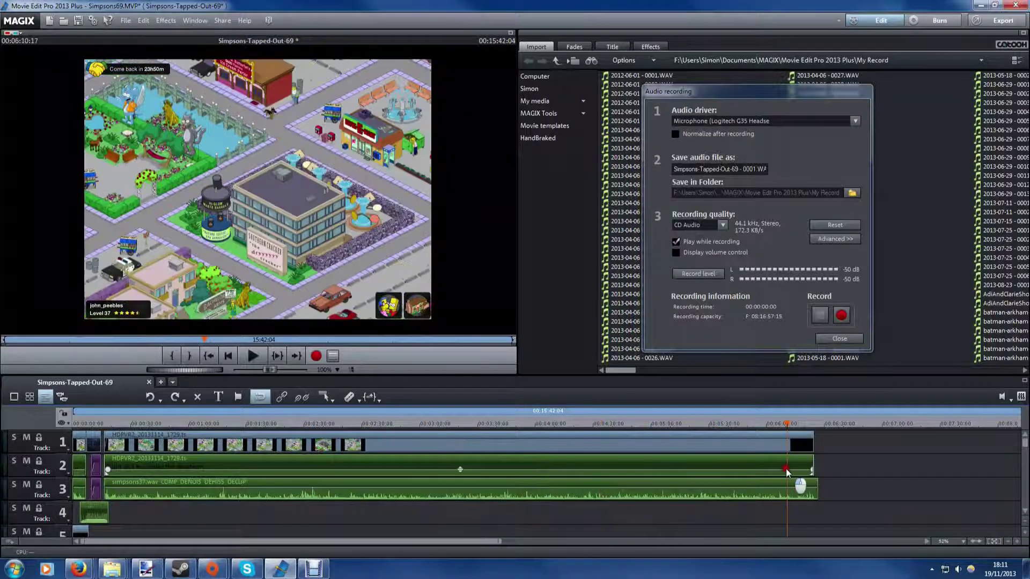
pyautogui.click(1009, 540)
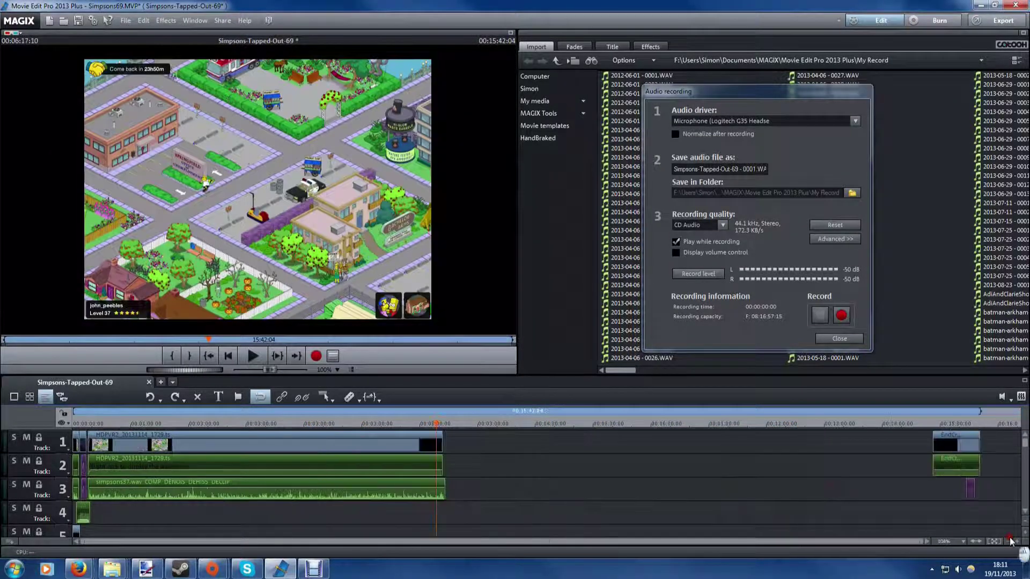
pyautogui.moveTo(969, 449); pyautogui.dragTo(467, 443)
pyautogui.scroll(3, 467, 431)
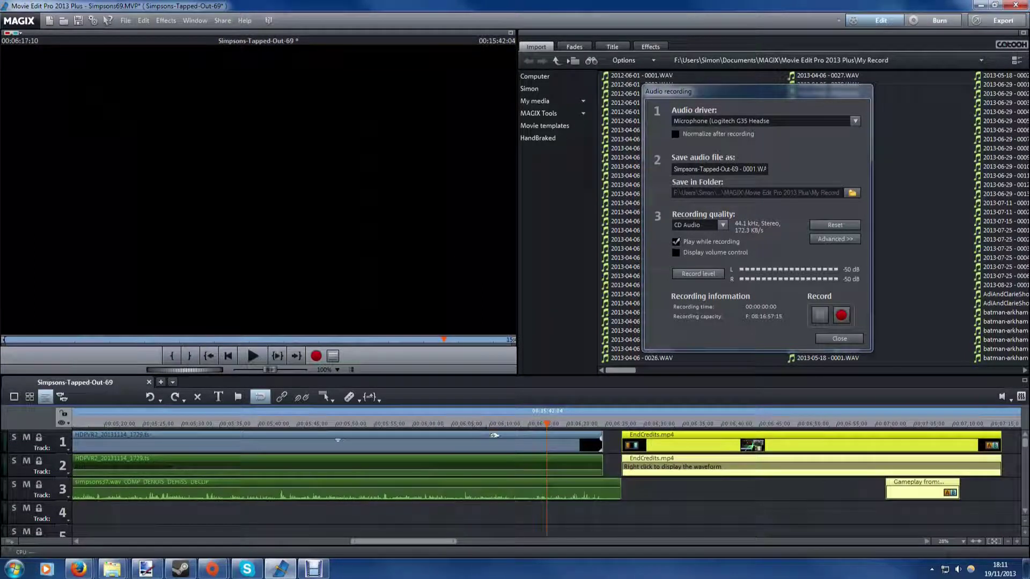
pyautogui.moveTo(665, 435); pyautogui.dragTo(647, 435)
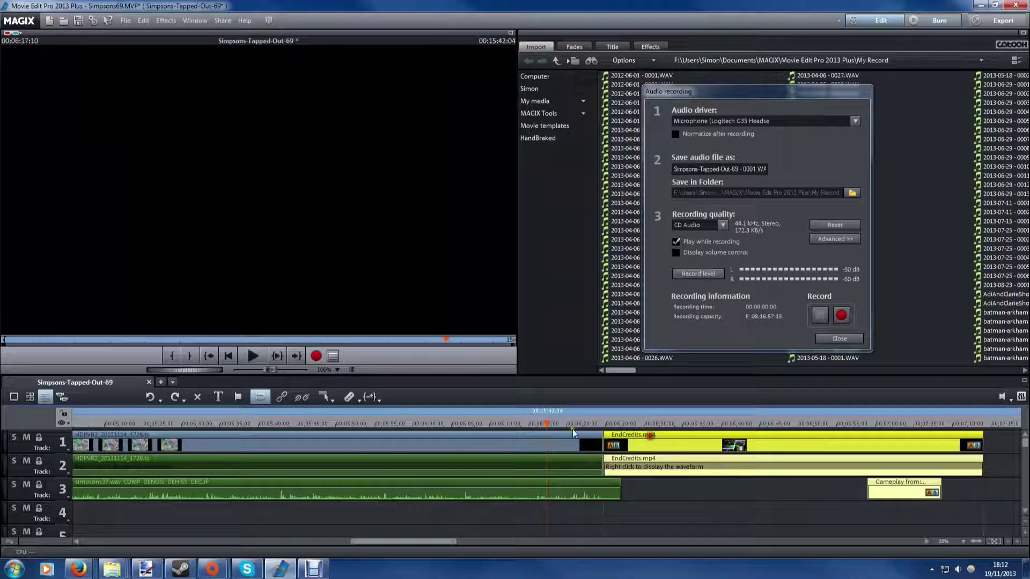
# Step: Add a short fade-out at the end of the main gameplay video and audio, and check the end credits at 00:07:01:23
pyautogui.click(597, 444)
pyautogui.moveTo(598, 439); pyautogui.dragTo(899, 462)
pyautogui.click(899, 486)
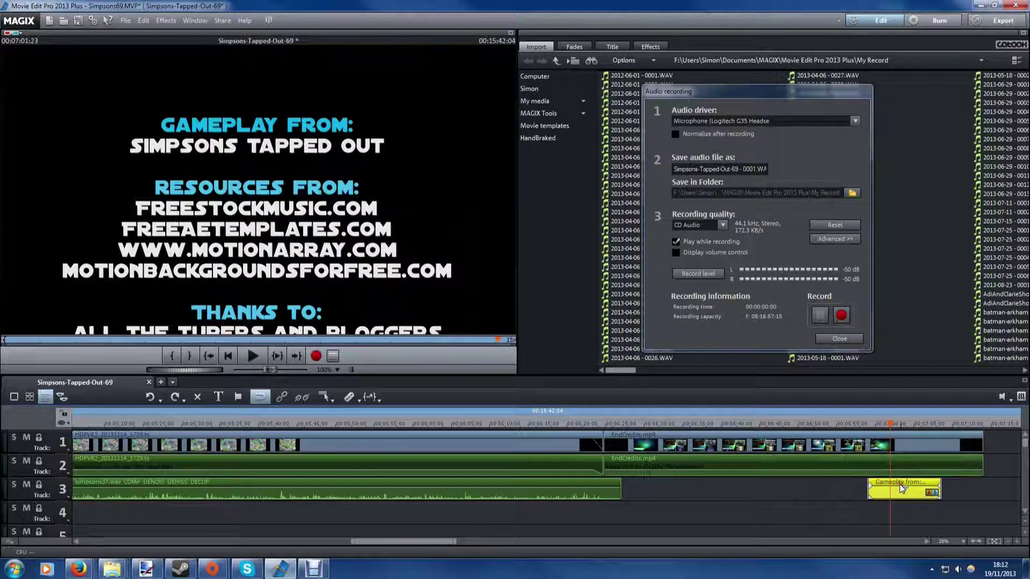
pyautogui.click(856, 435)
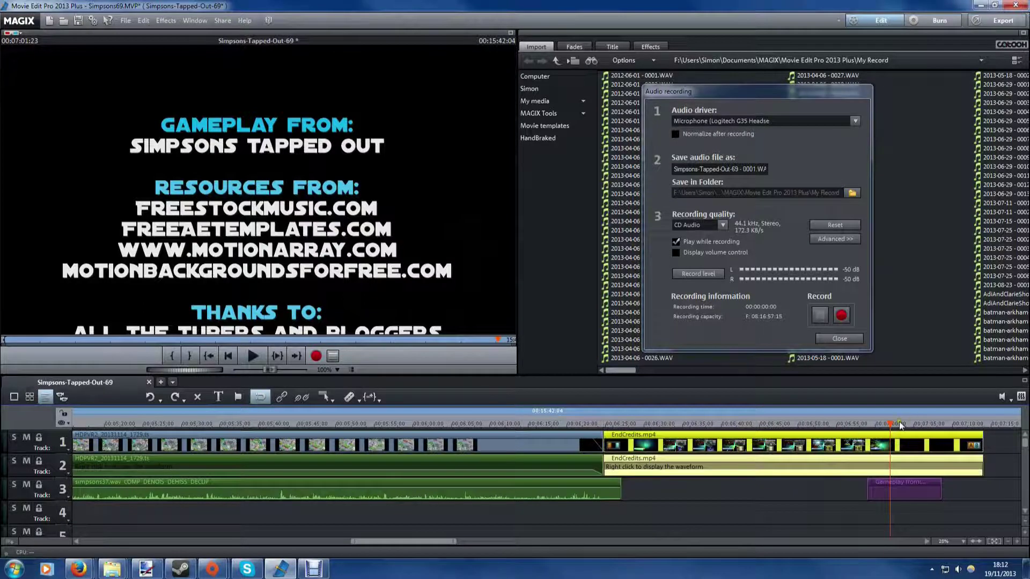
# Step: Open the end credits title text for editing, review its gameplay, resources and thanks sections, and close it without changes
pyautogui.moveTo(893, 427); pyautogui.dragTo(892, 491)
pyautogui.click(893, 491)
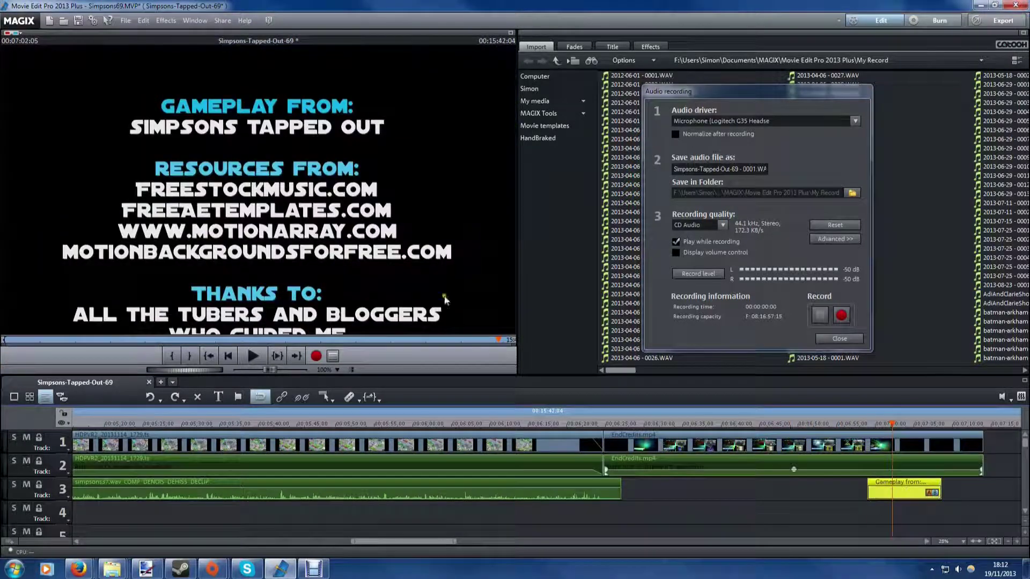
pyautogui.click(289, 128)
pyautogui.scroll(3, 290, 126)
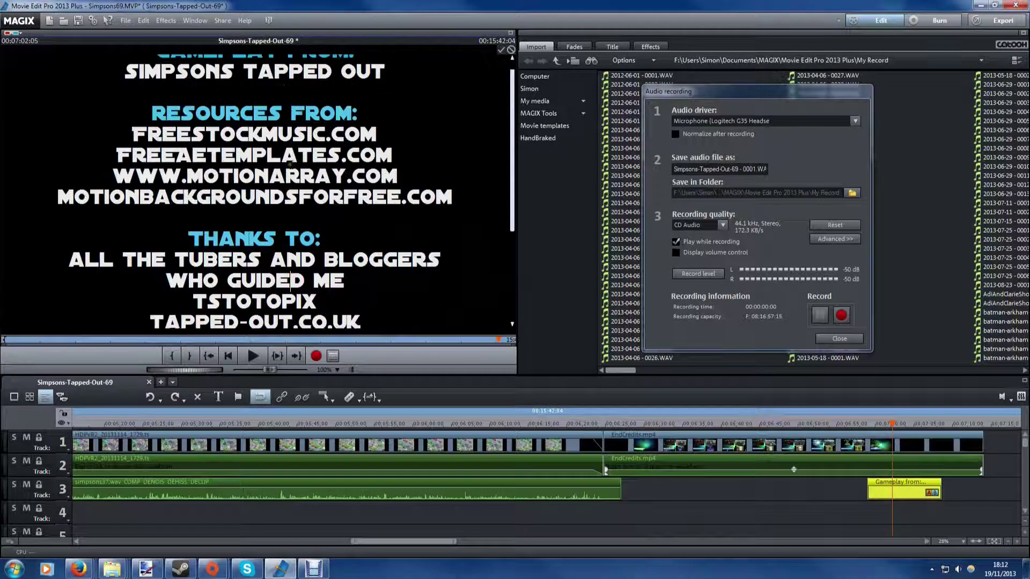
pyautogui.moveTo(400, 97); pyautogui.dragTo(110, 106)
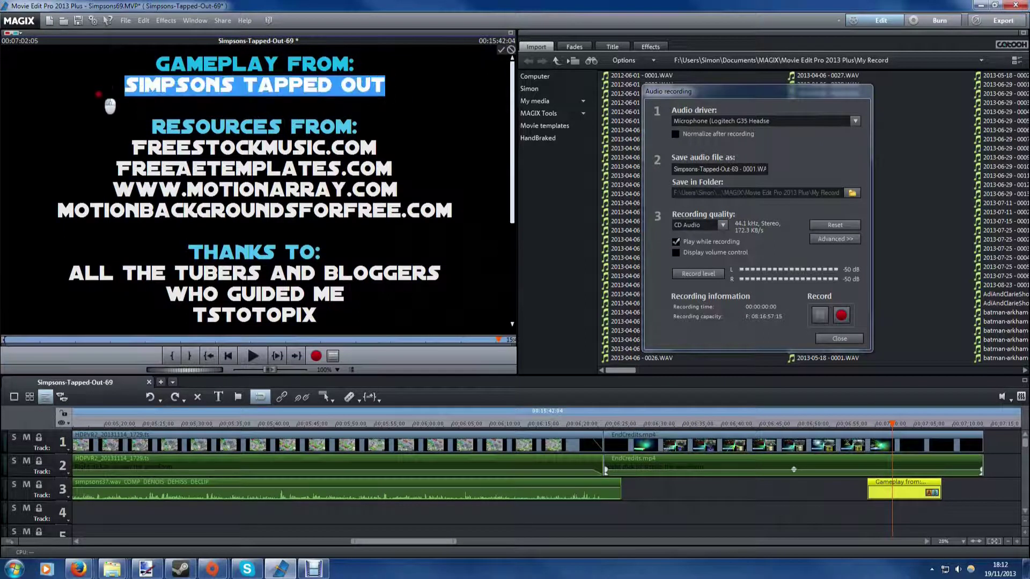
pyautogui.click(250, 80)
pyautogui.scroll(-5, 269, 154)
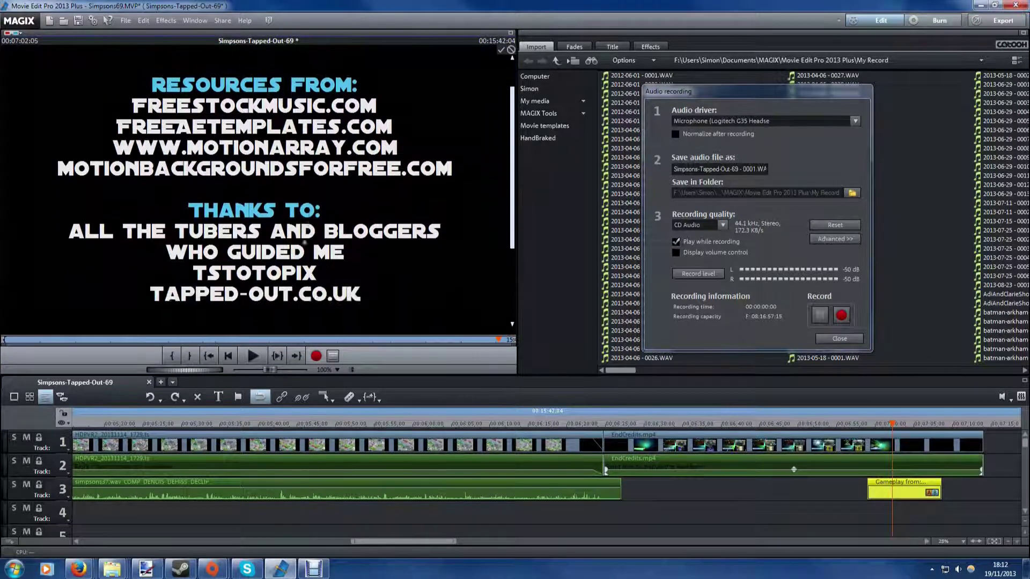
pyautogui.scroll(2, 294, 186)
pyautogui.scroll(3, 294, 186)
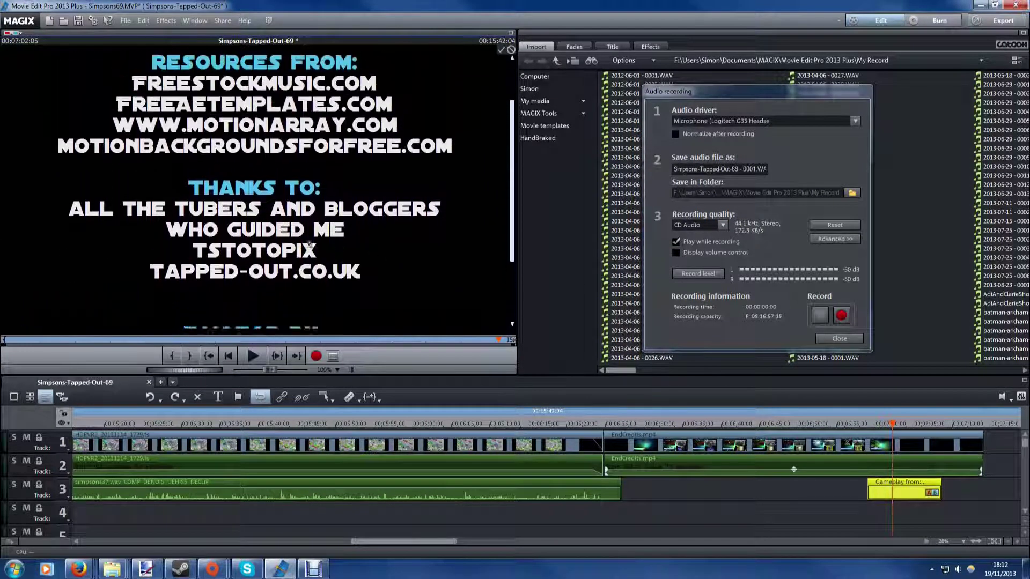
pyautogui.click(500, 50)
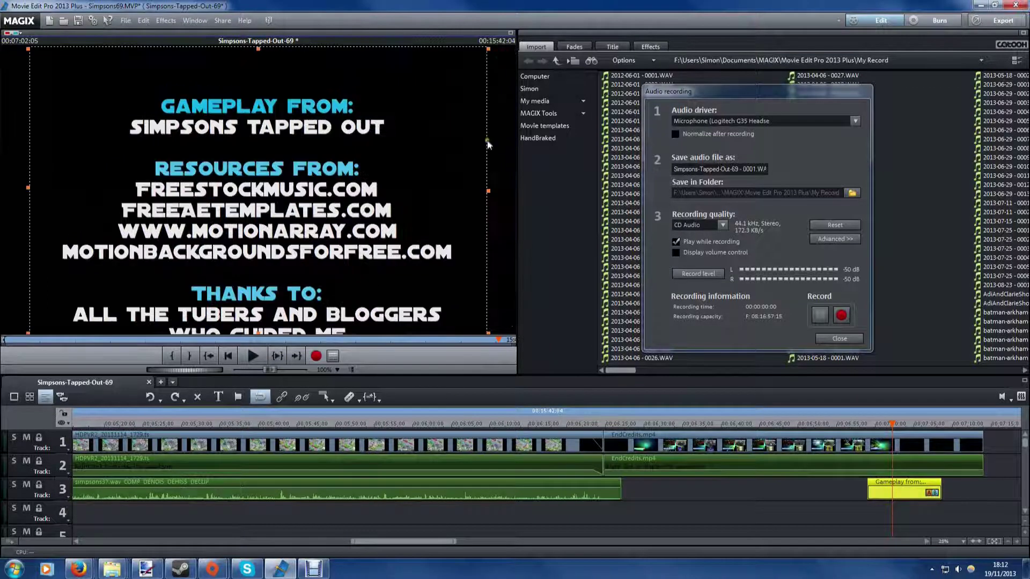
# Step: Inspect the editable text of the intro titles "Simpsons Tapped Out!" and "Level 37 Review" at 00:00:11:18, leaving both unchanged
pyautogui.moveTo(370, 541); pyautogui.dragTo(115, 542)
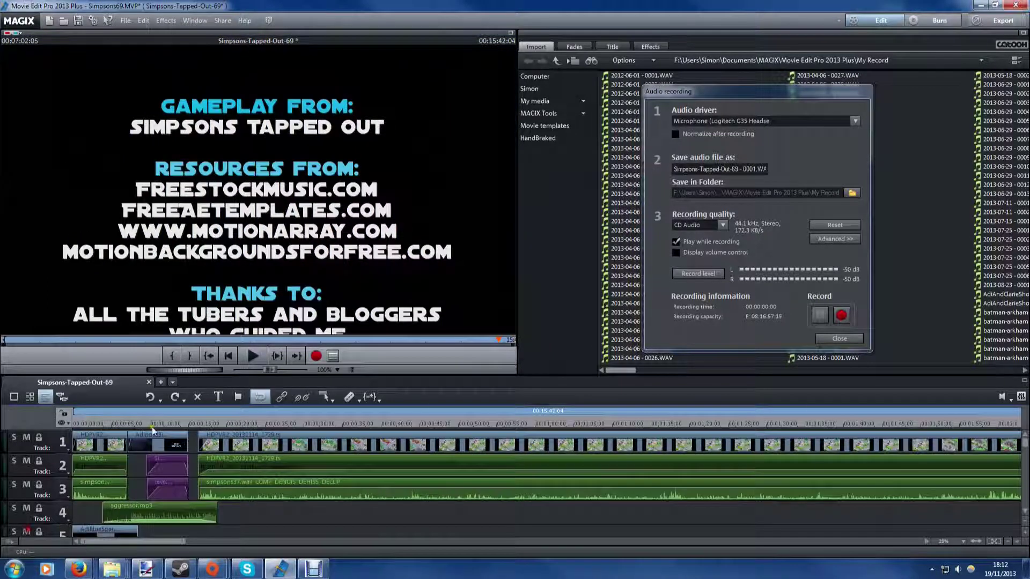
pyautogui.click(163, 423)
pyautogui.moveTo(163, 423)
pyautogui.mouseDown()
pyautogui.moveTo(140, 422)
pyautogui.moveTo(162, 422)
pyautogui.mouseUp()
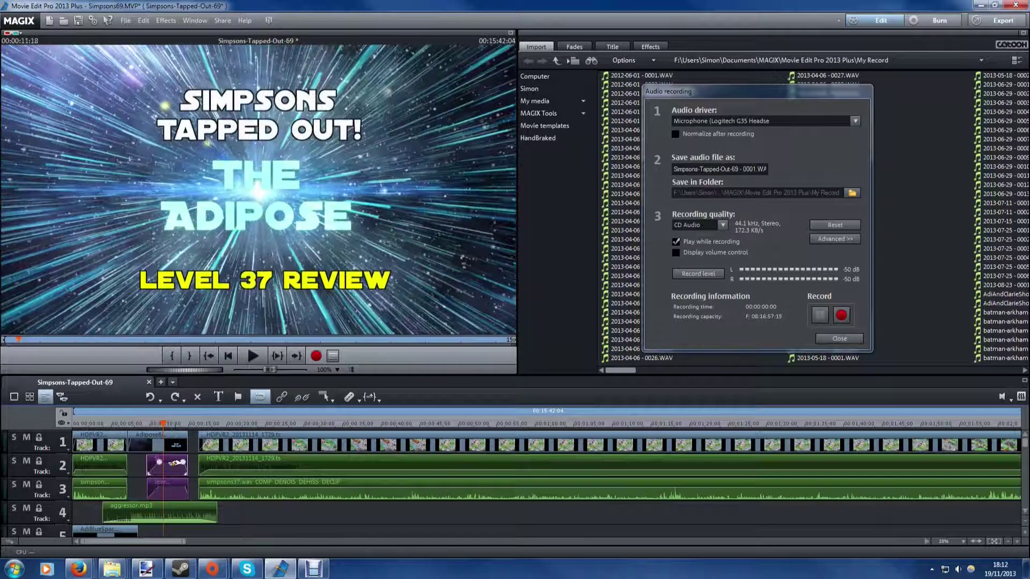
pyautogui.click(172, 462)
pyautogui.doubleClick(283, 124)
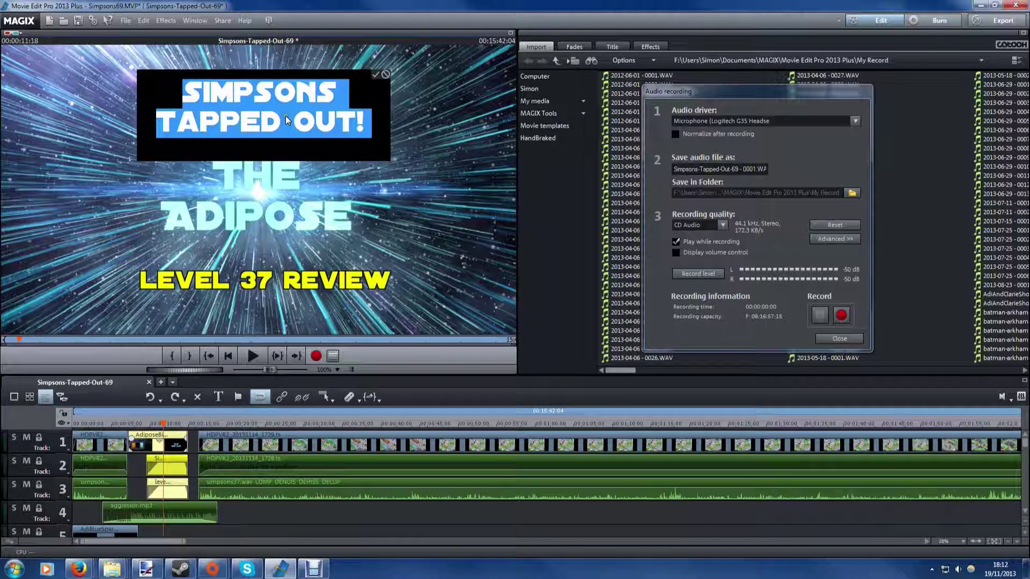
pyautogui.click(377, 78)
pyautogui.doubleClick(304, 281)
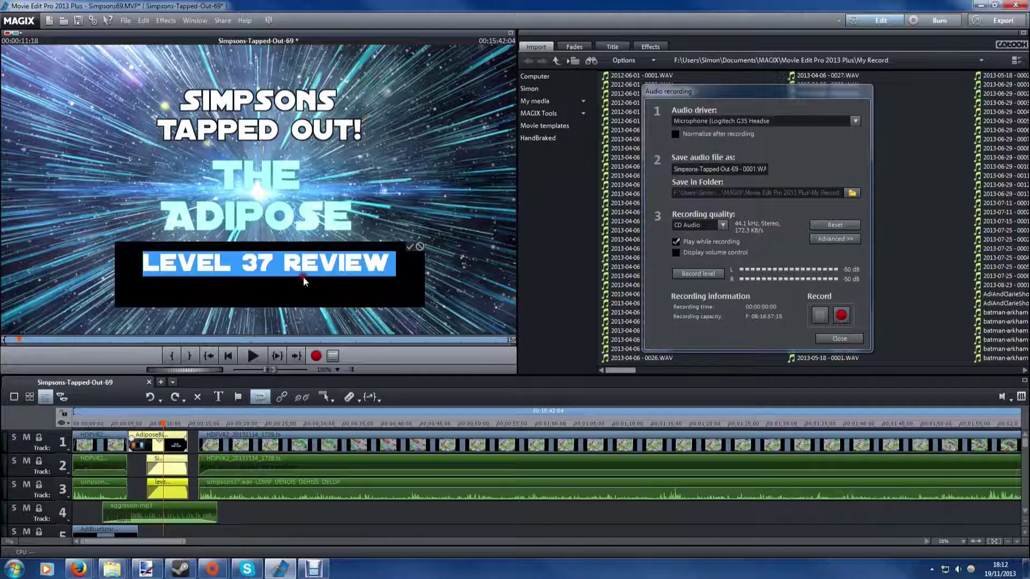
pyautogui.click(410, 247)
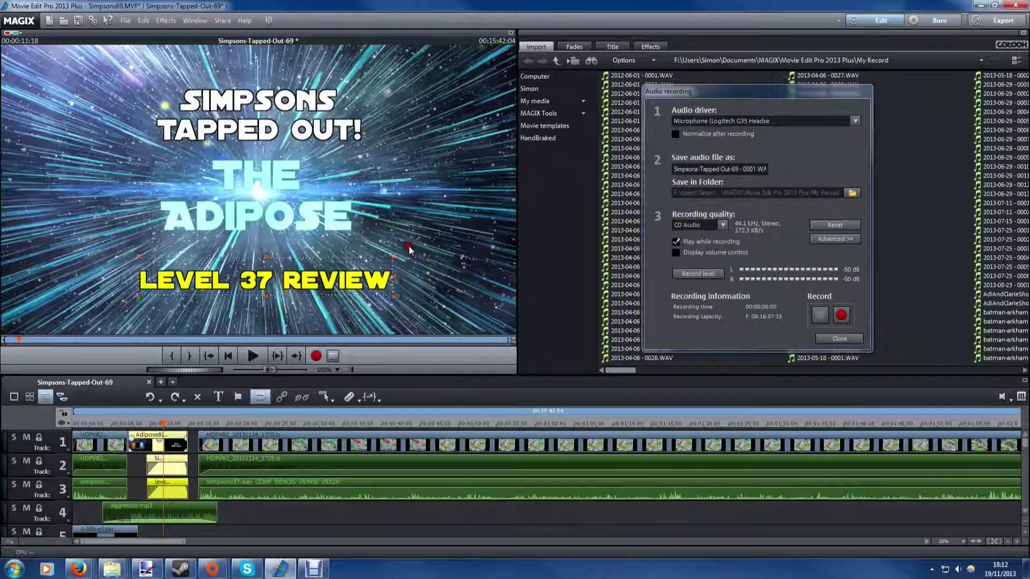
pyautogui.click(255, 509)
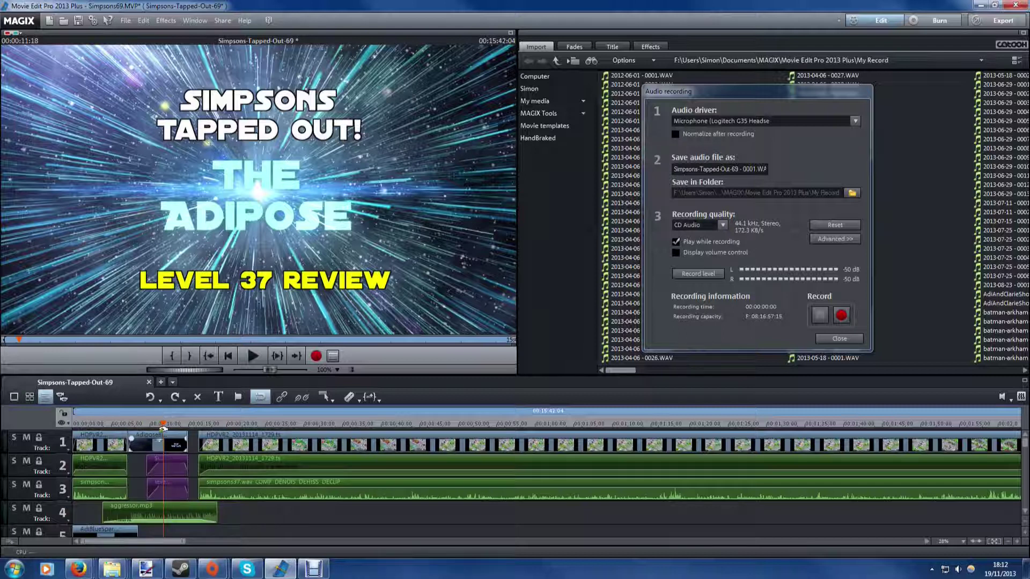
# Step: Check the intro titles at 00:00:13:09 and review the whole movie arrangement from teaser to end credits
pyautogui.moveTo(162, 423)
pyautogui.mouseDown()
pyautogui.moveTo(106, 438)
pyautogui.moveTo(175, 463)
pyautogui.moveTo(159, 463)
pyautogui.mouseUp()
pyautogui.moveTo(162, 463)
pyautogui.mouseDown()
pyautogui.moveTo(187, 472)
pyautogui.moveTo(150, 472)
pyautogui.moveTo(175, 475)
pyautogui.mouseUp()
pyautogui.scroll(-2, 350, 503)
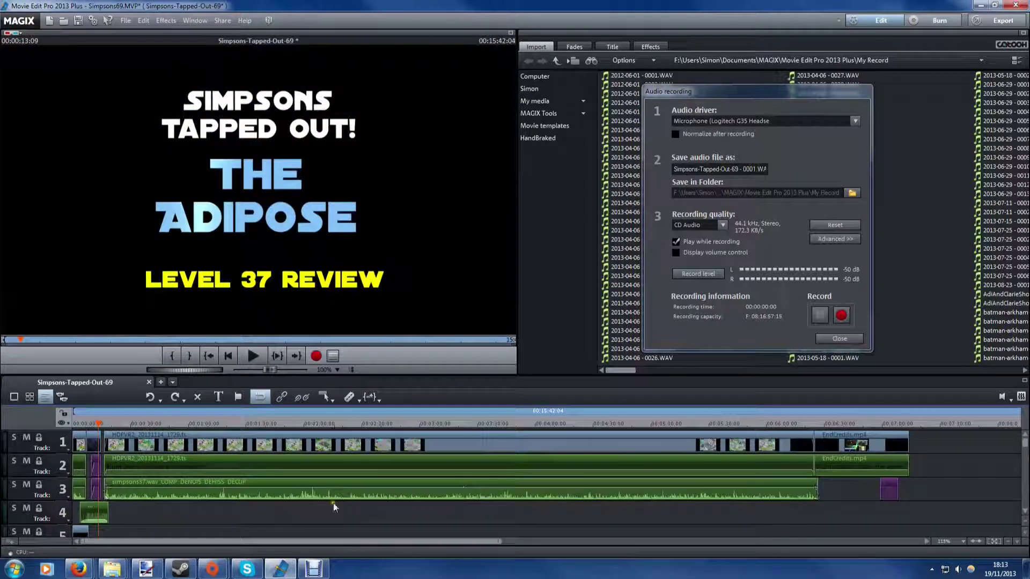
pyautogui.moveTo(217, 476)
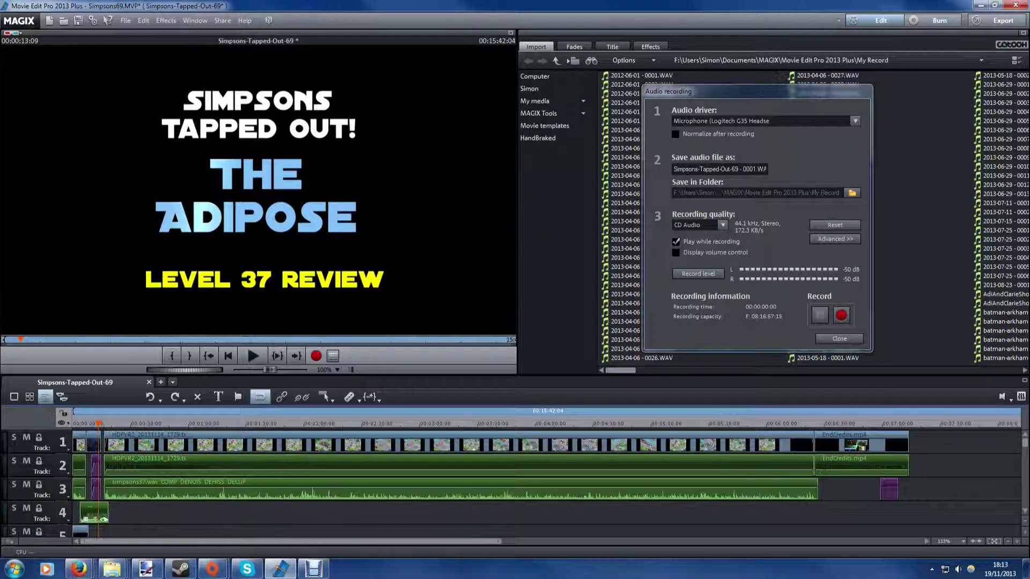
pyautogui.moveTo(179, 446)
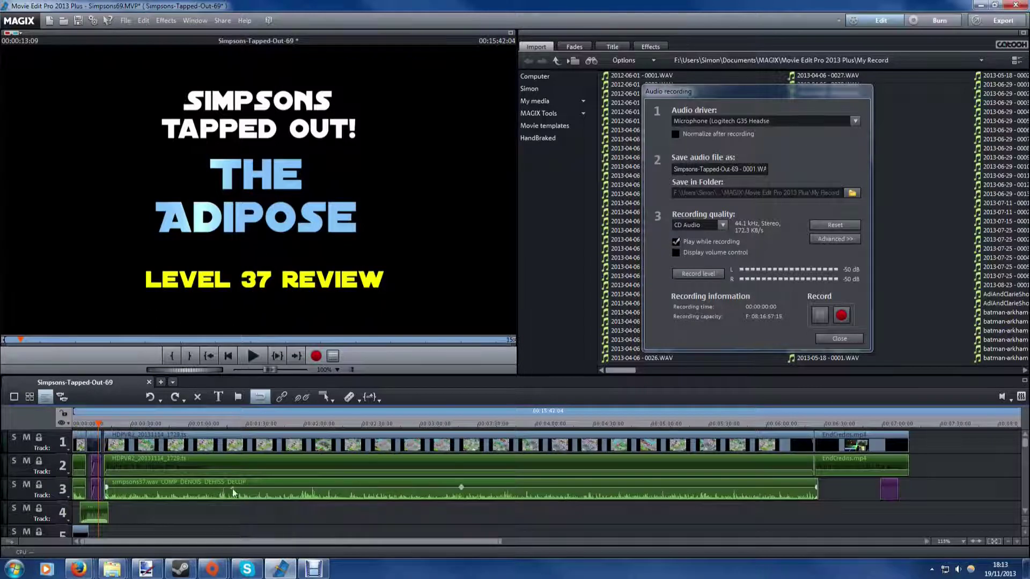
pyautogui.moveTo(351, 457)
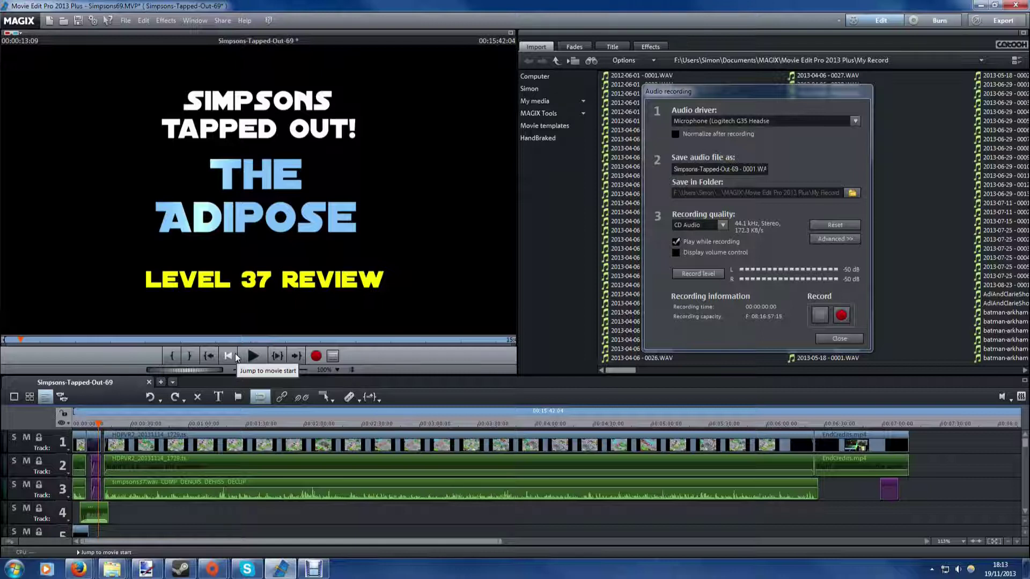
# Step: Close the audio recording dialog, review the MPEG-4 export settings for Simpsons-Tapped-Out-69.mp4, and leave without exporting
pyautogui.click(832, 337)
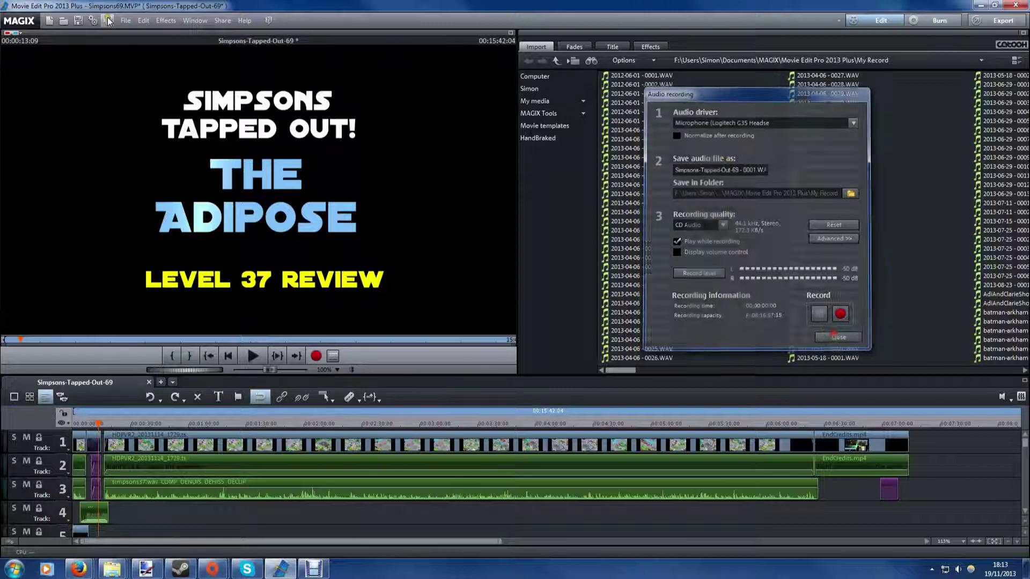
pyautogui.click(127, 20)
pyautogui.moveTo(185, 101)
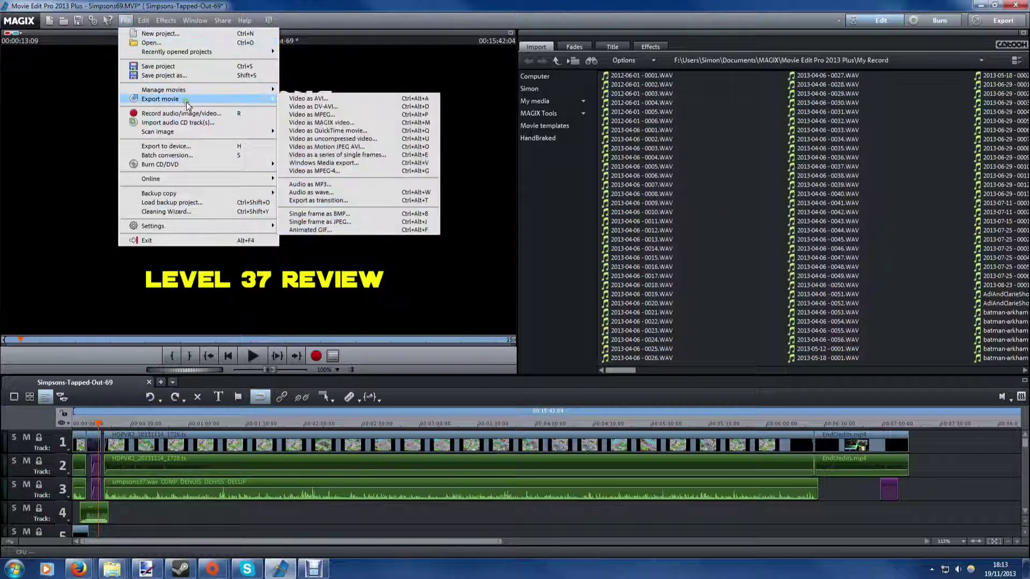
pyautogui.click(351, 170)
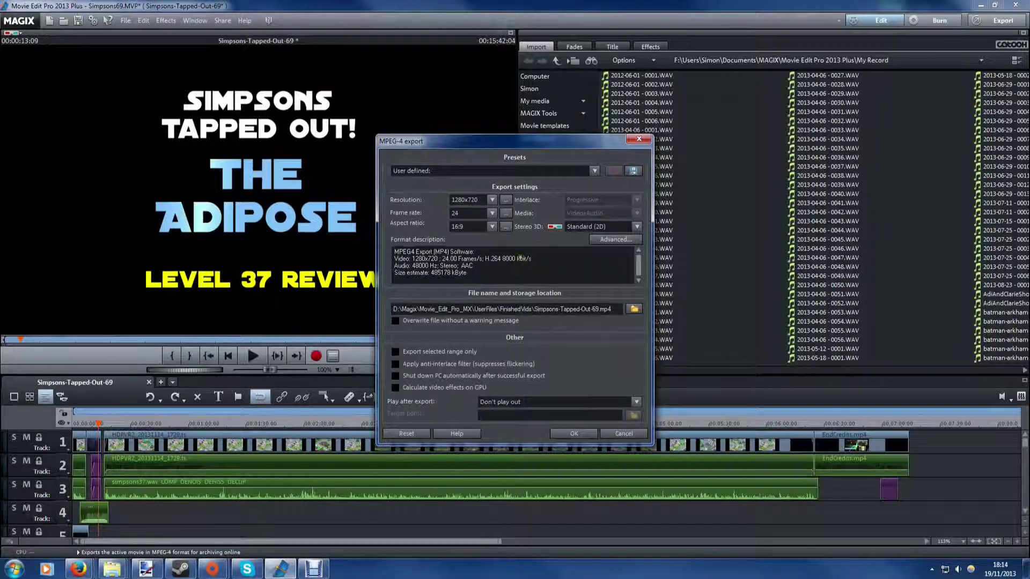
pyautogui.click(625, 434)
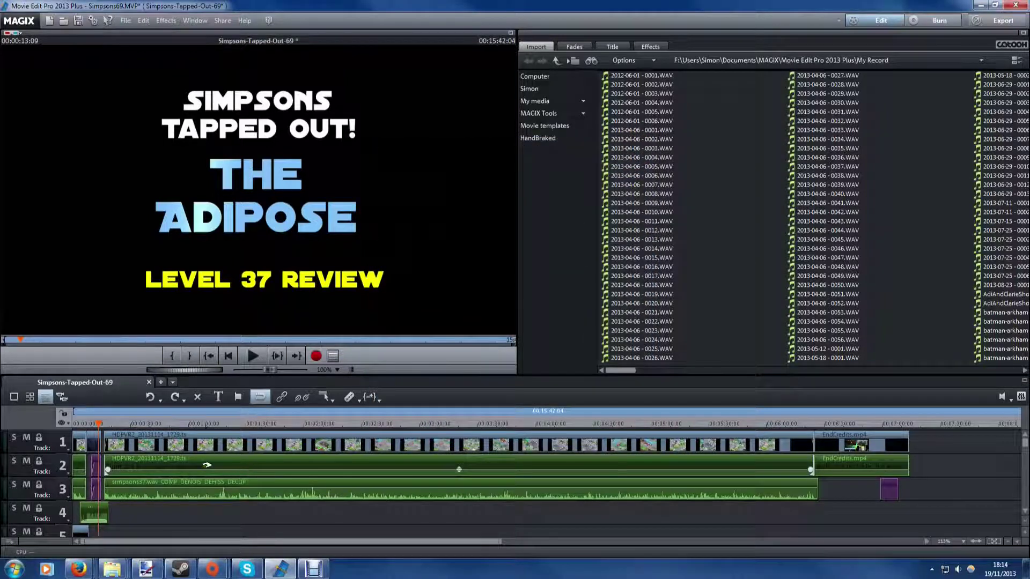
# Step: Delete the main gameplay video, its audio and commentary, and the opening teaser clips, keeping the intro and end credits
pyautogui.click(323, 515)
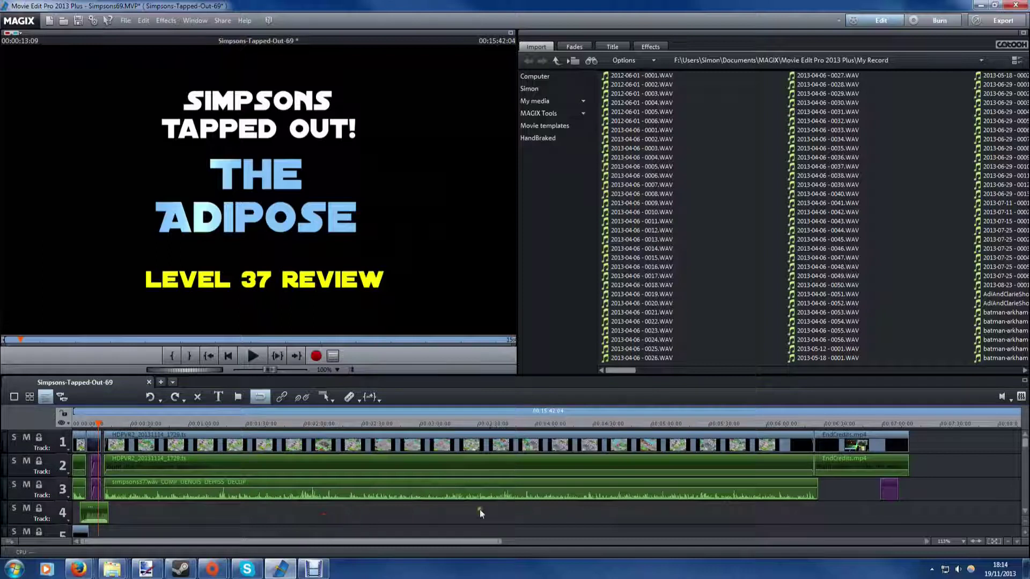
pyautogui.click(439, 458)
pyautogui.press('Delete')
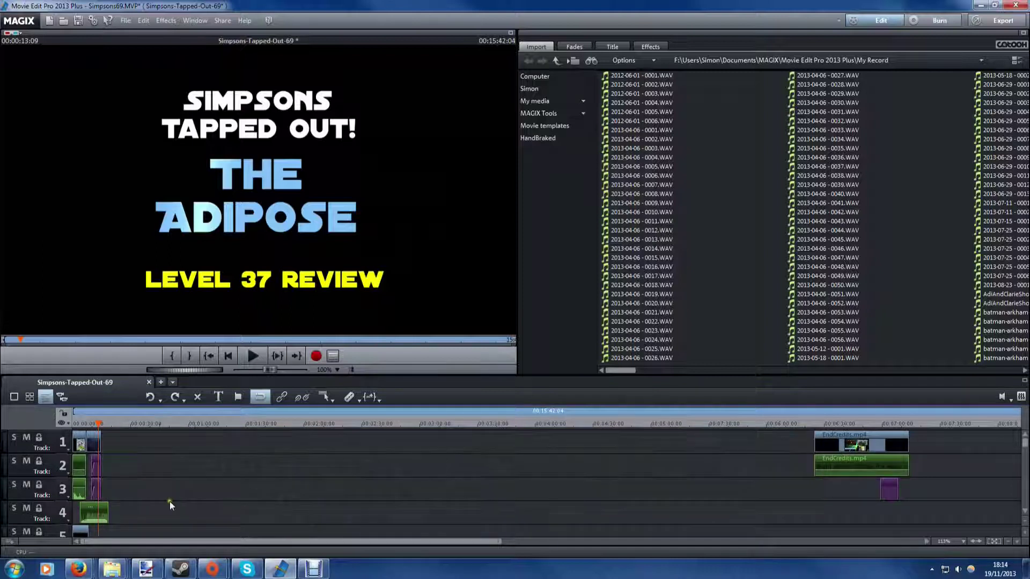
pyautogui.moveTo(79, 443); pyautogui.dragTo(80, 485)
pyautogui.press('Delete')
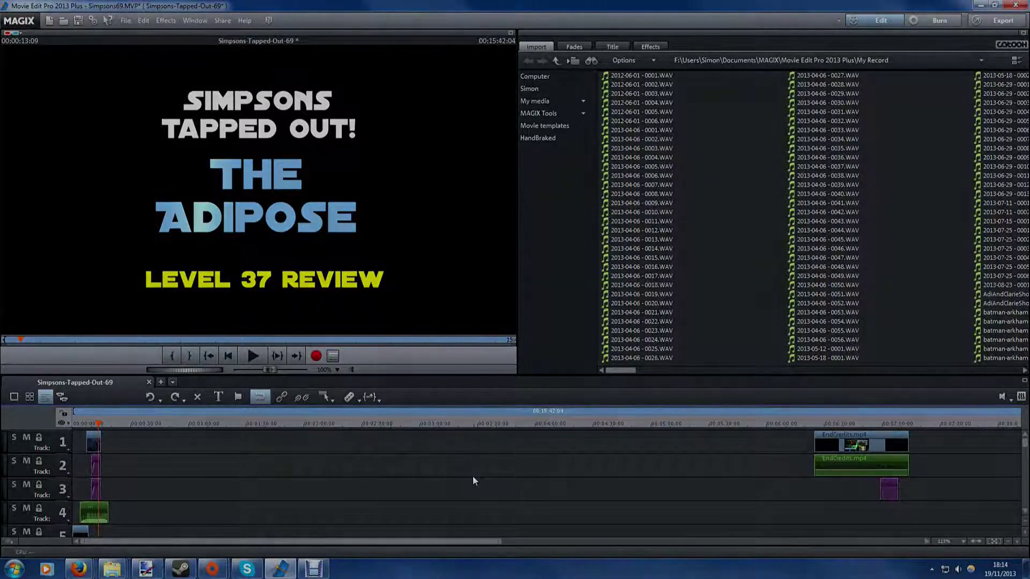
pyautogui.click(318, 572)
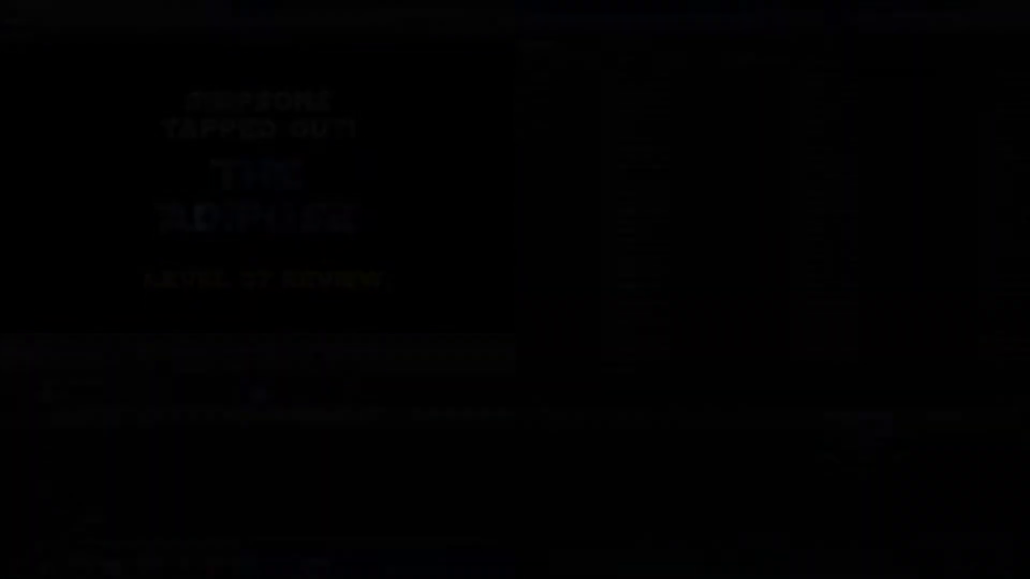